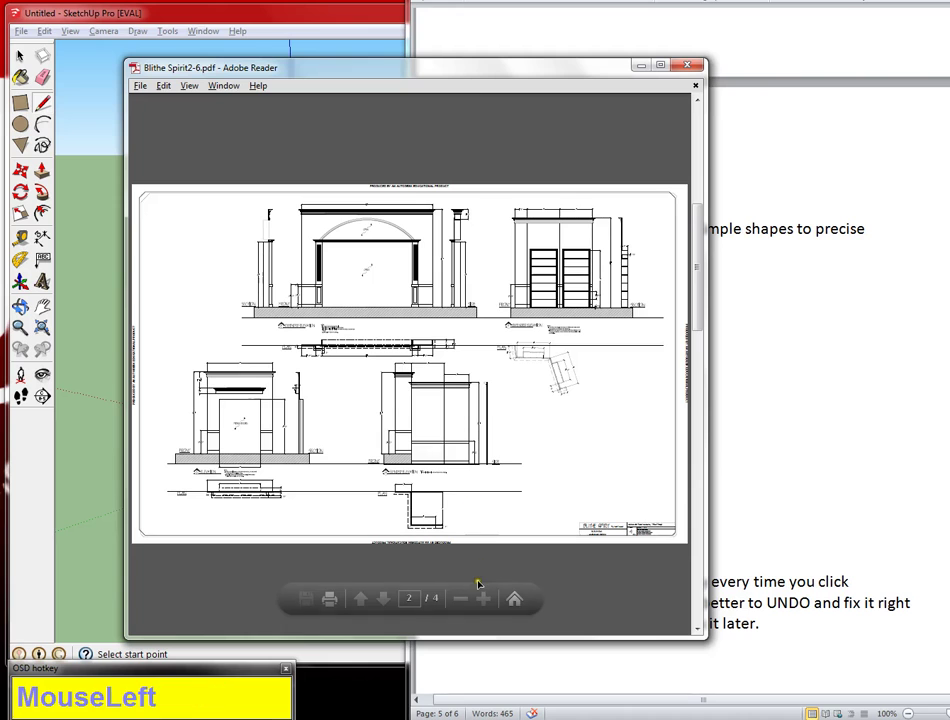
Examine the arched wall's front elevation and plan dimensions on page 2 of the Blithe Spirit drawing PDF.
click(482, 599)
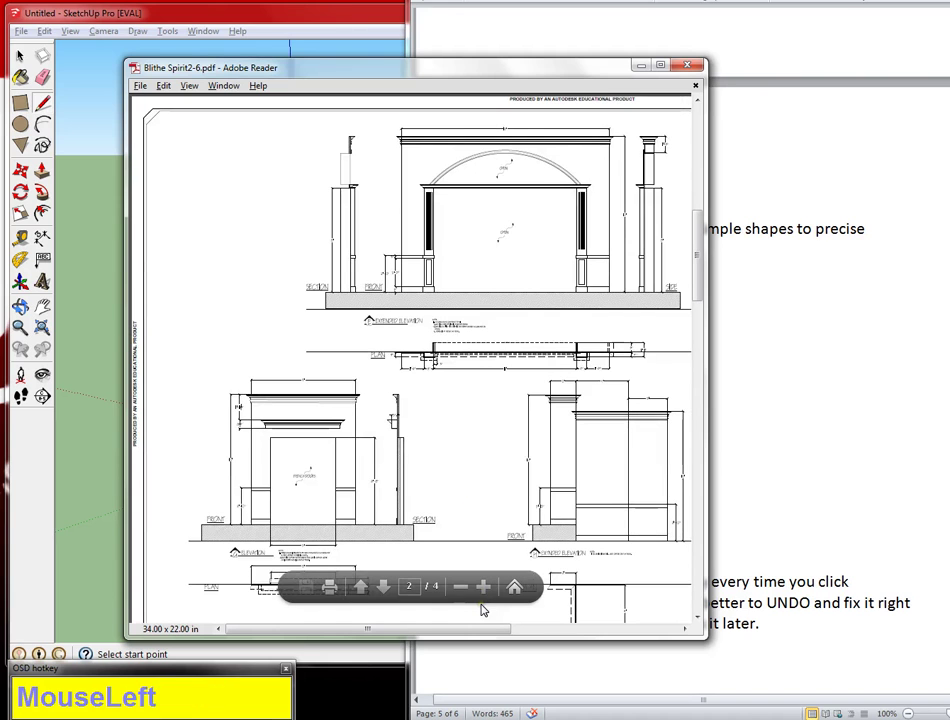
click(482, 597)
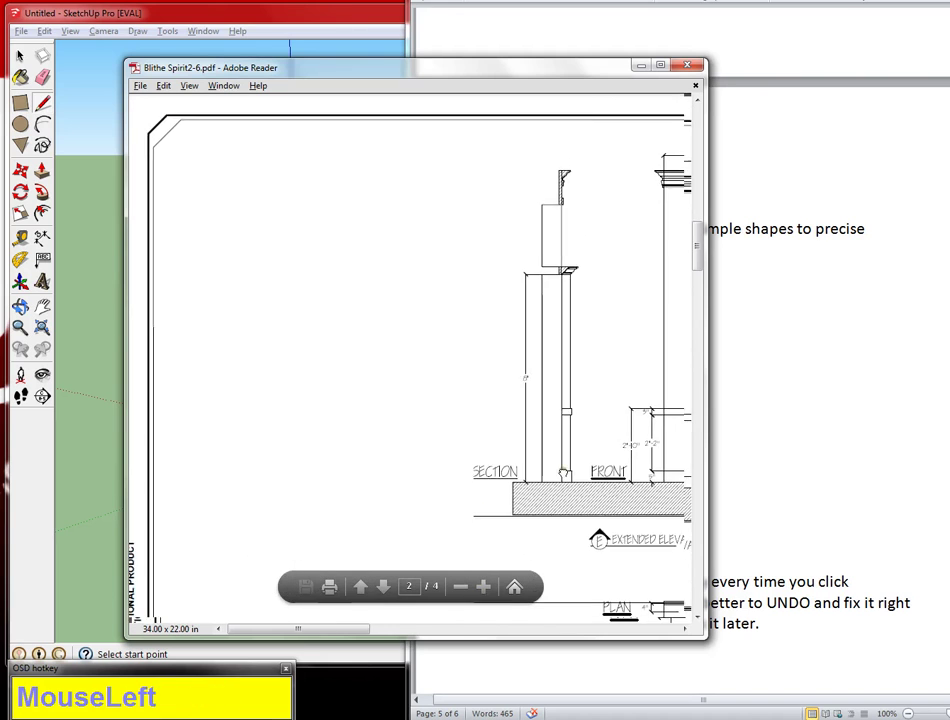
drag(621, 458, 515, 449)
drag(515, 502, 551, 499)
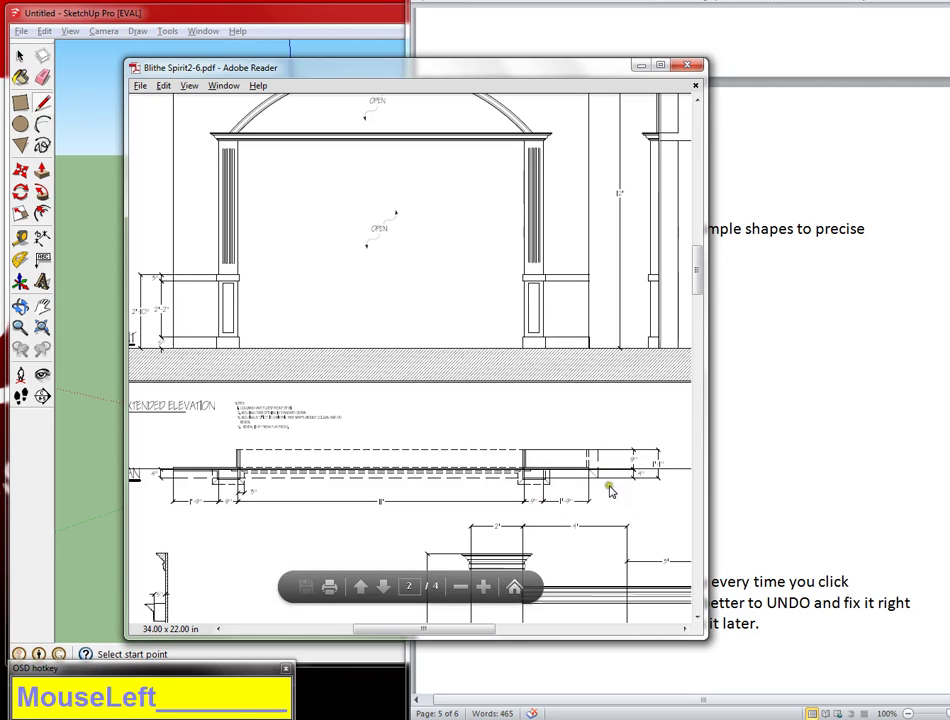
scroll(430, 460, up, 2)
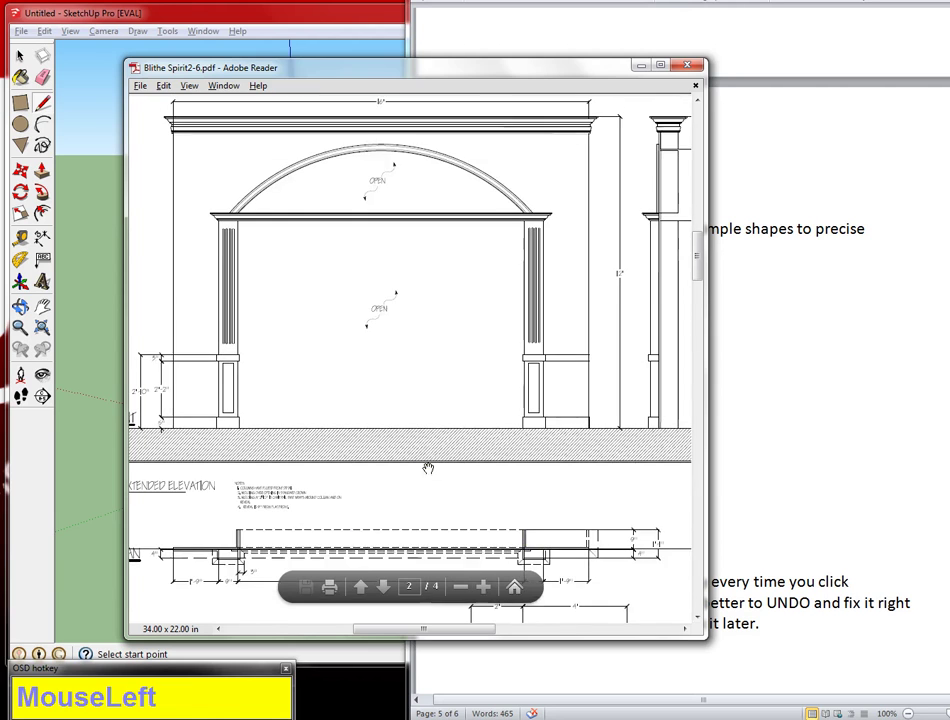
scroll(439, 441, down, 1)
scroll(439, 441, up, 1)
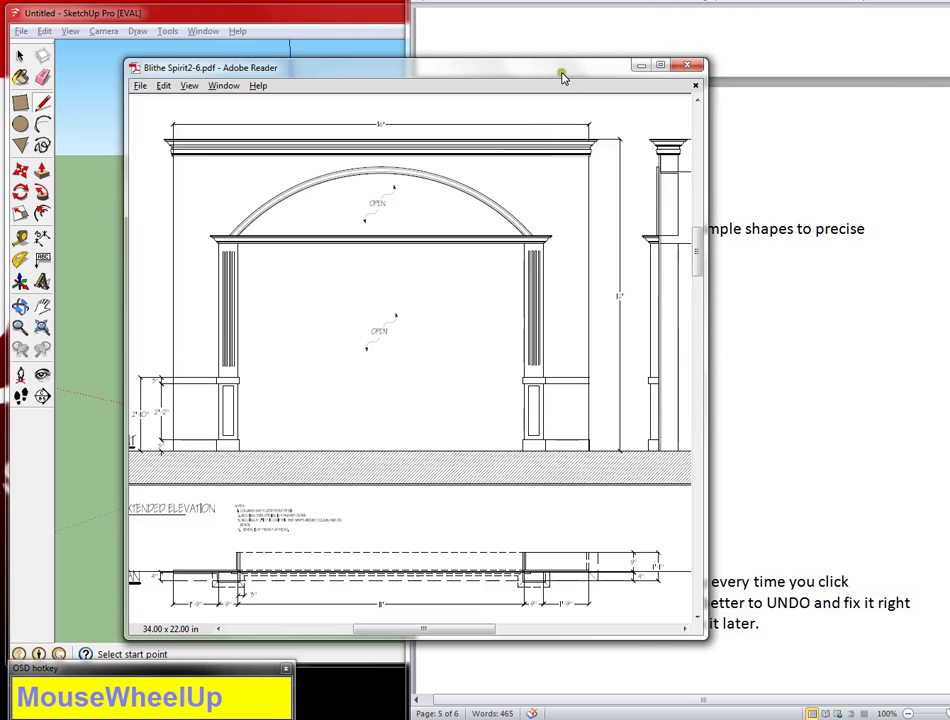
drag(560, 78, 2, 78)
Switch to SketchUp and try to draw a 16' by 3" rectangle flat on the ground.
click(201, 67)
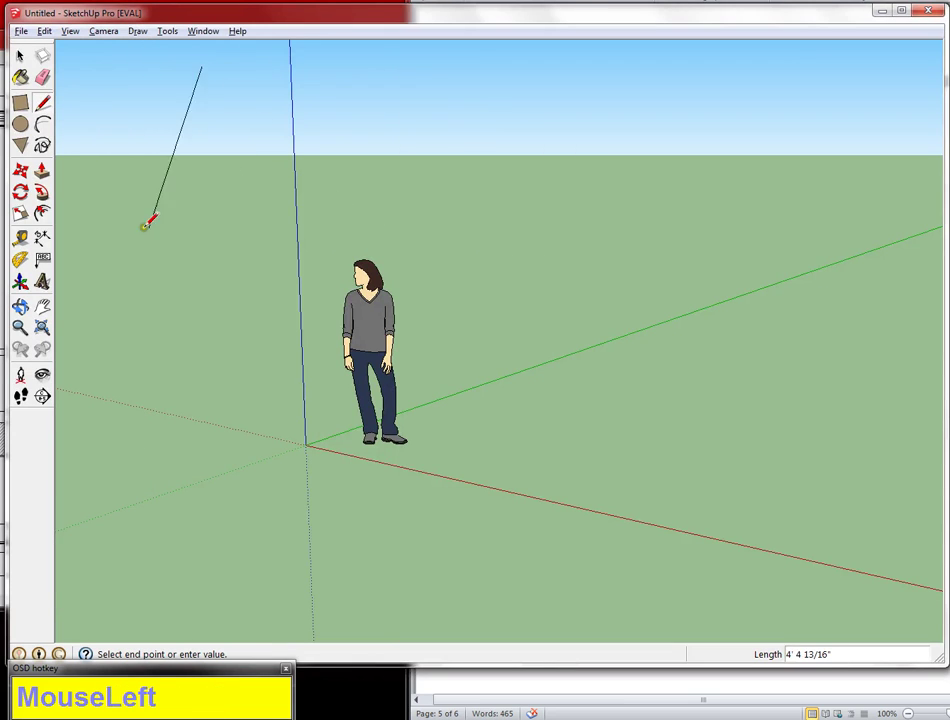
key(Escape)
key(r)
click(506, 357)
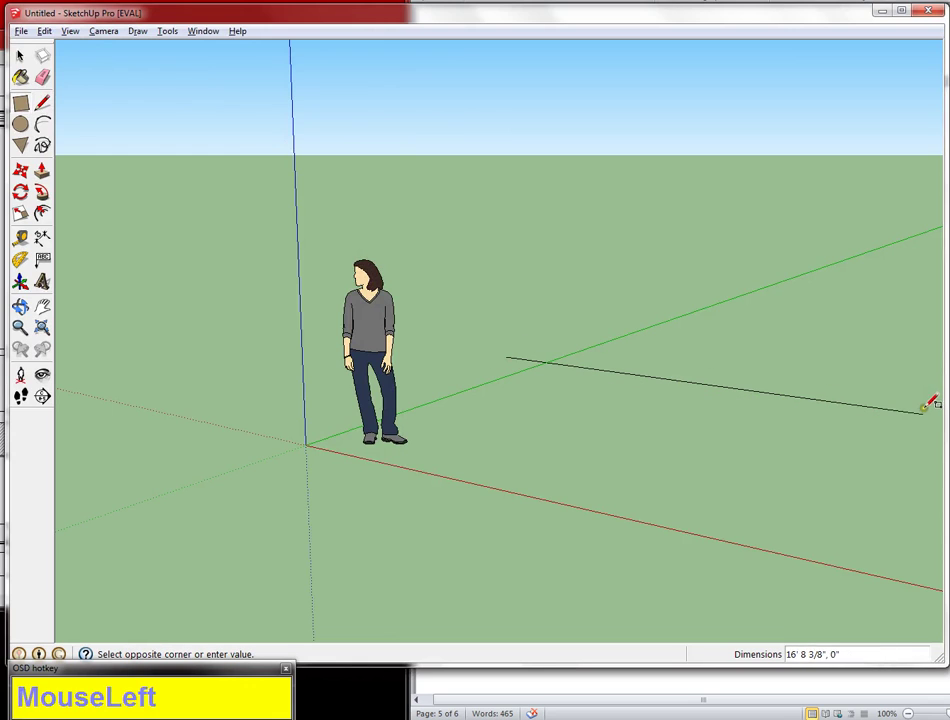
text(16")
key(BackSpace)
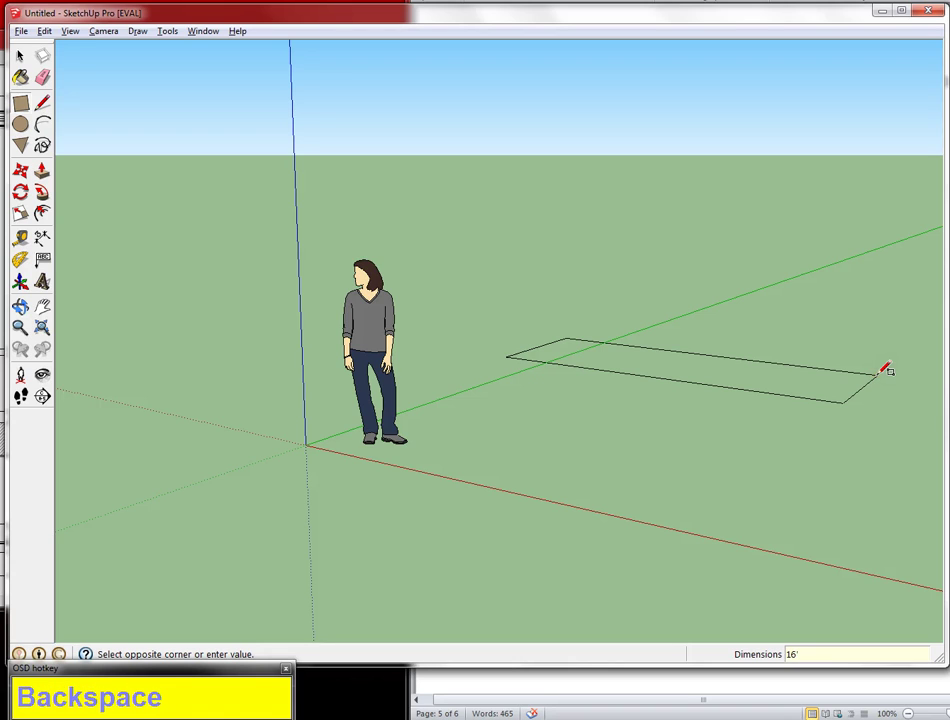
text(3)
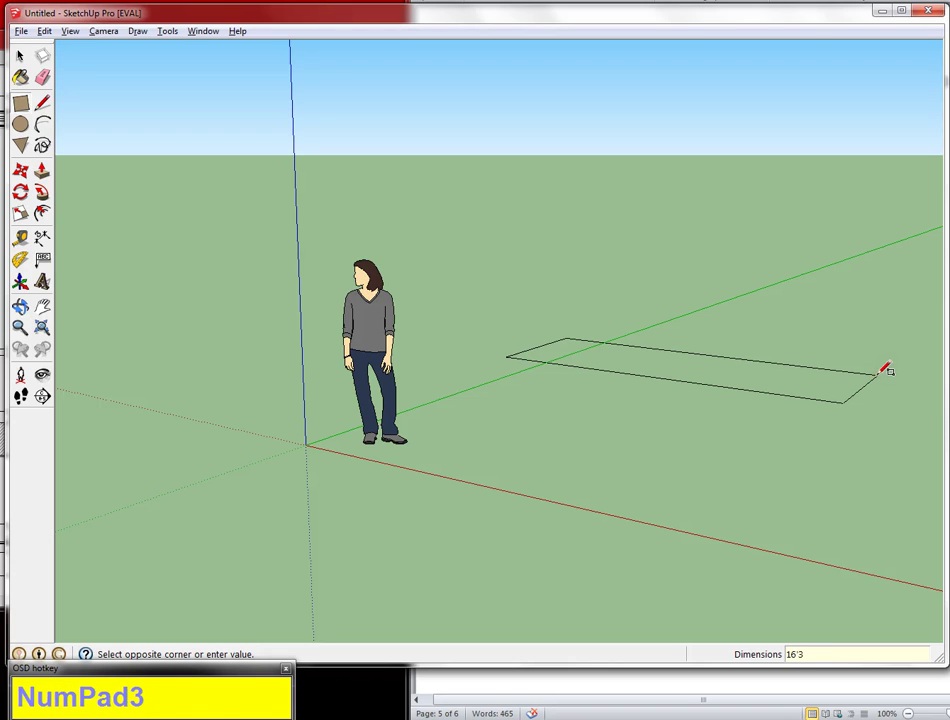
key(BackSpace)
text(")
key(Return)
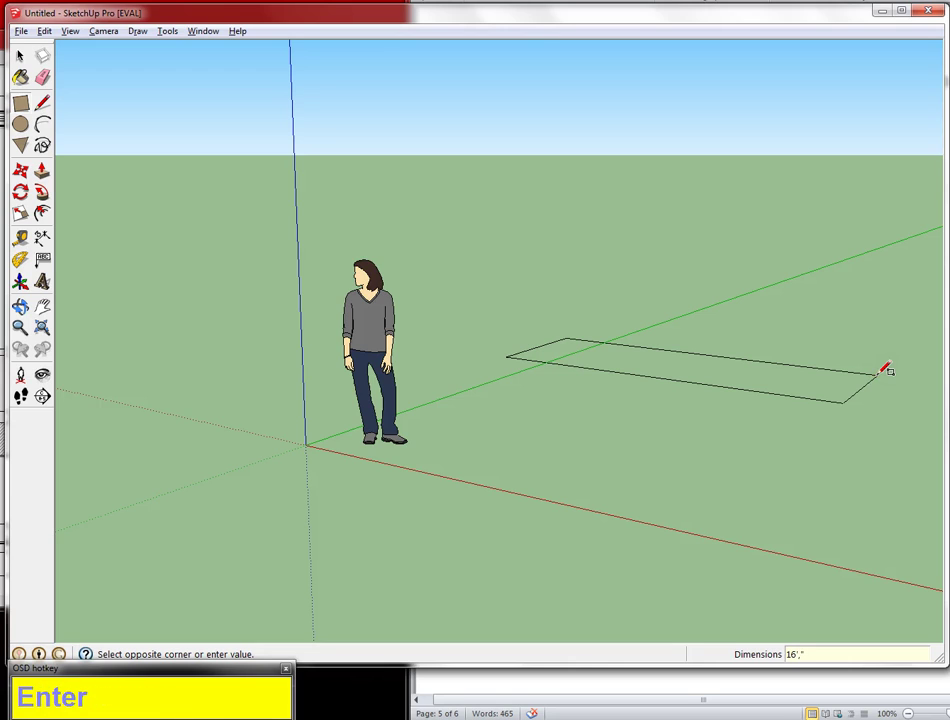
text(16)
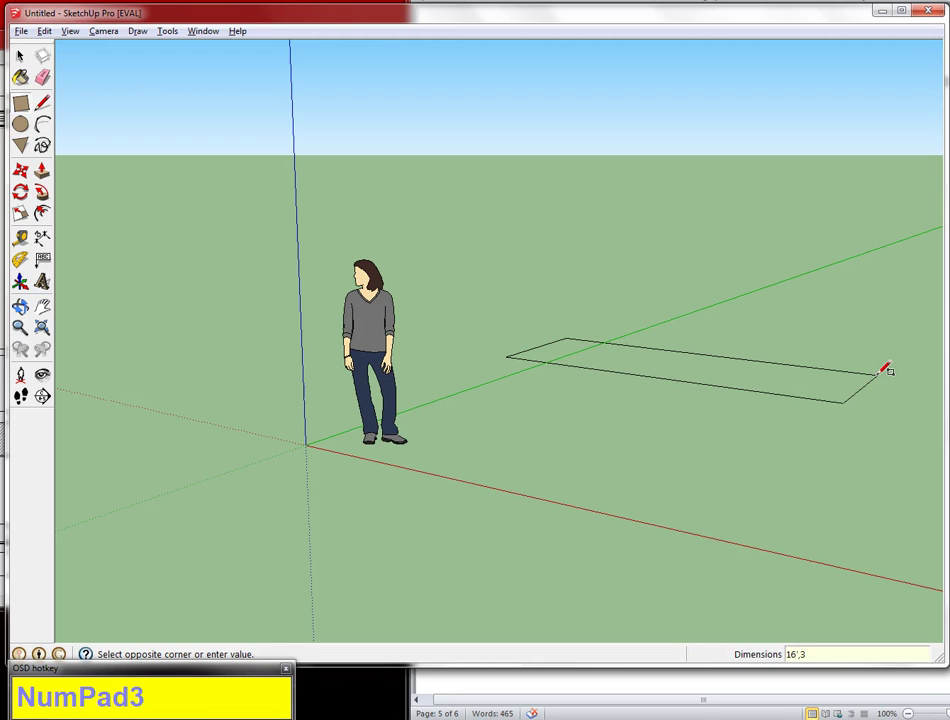
key(Return)
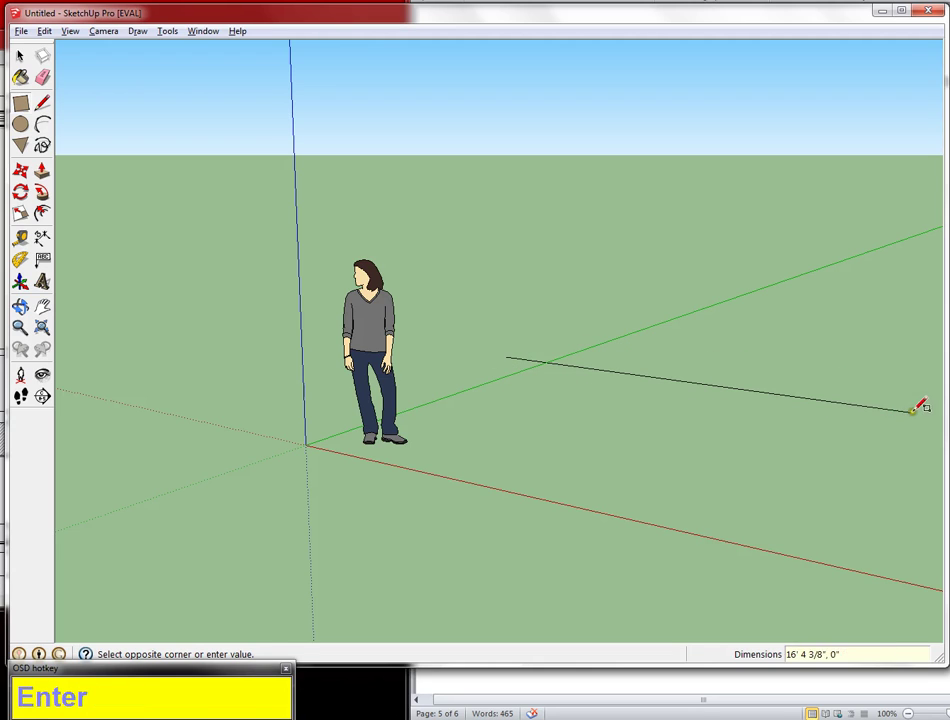
click(922, 400)
key(space)
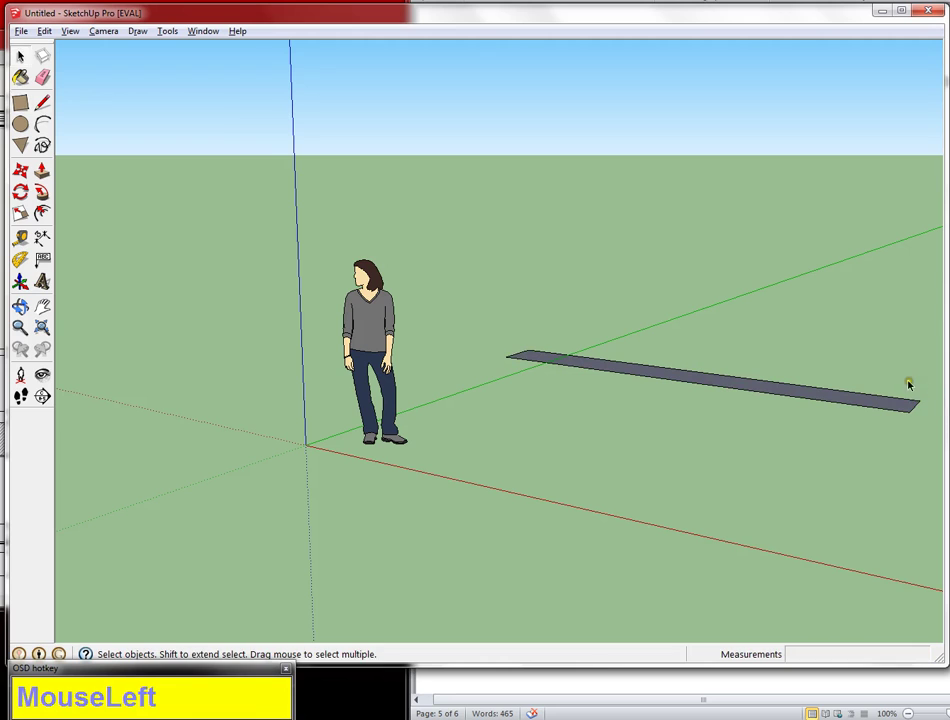
Delete the misdrawn rectangle, including its face and edges.
shift+middle_drag(912, 382, 628, 626)
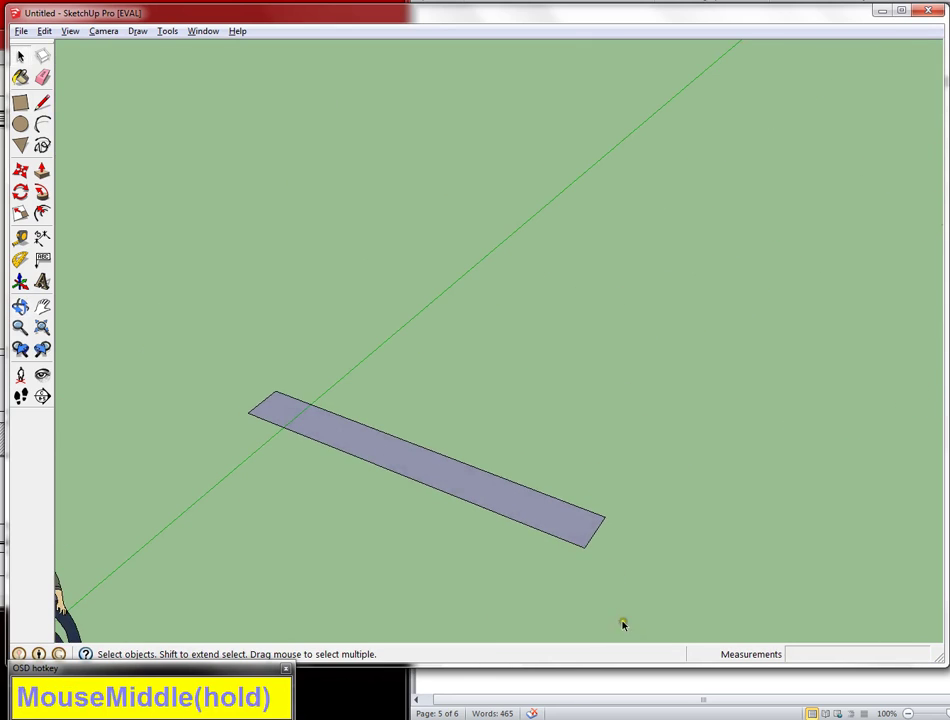
click(567, 520)
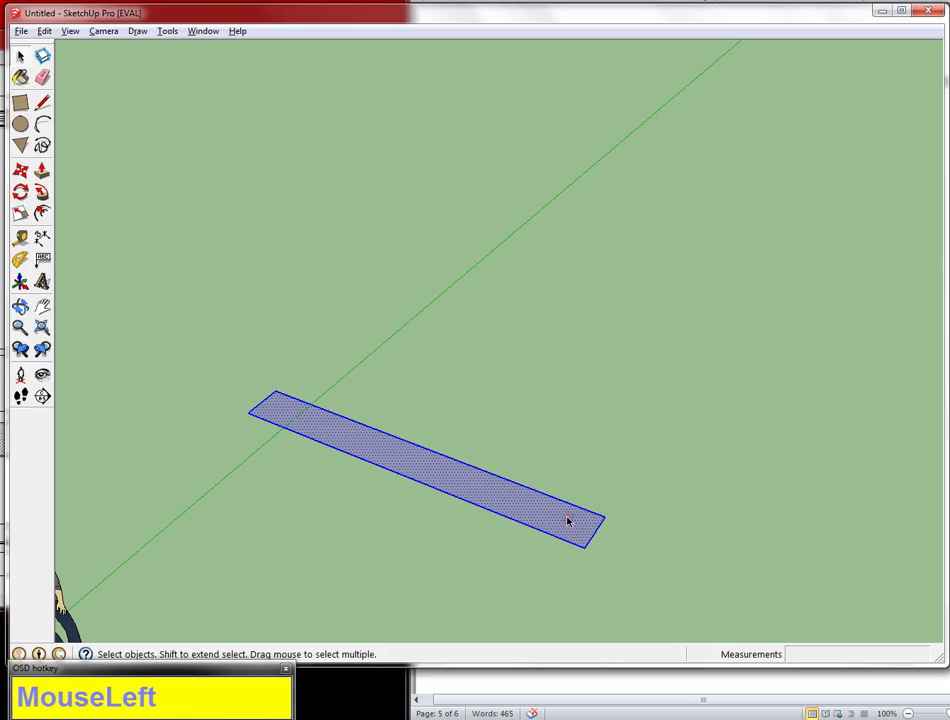
key(Delete)
Draw a 16' by 3" rectangle flat on the ground as the wall's footprint.
key(r)
click(312, 487)
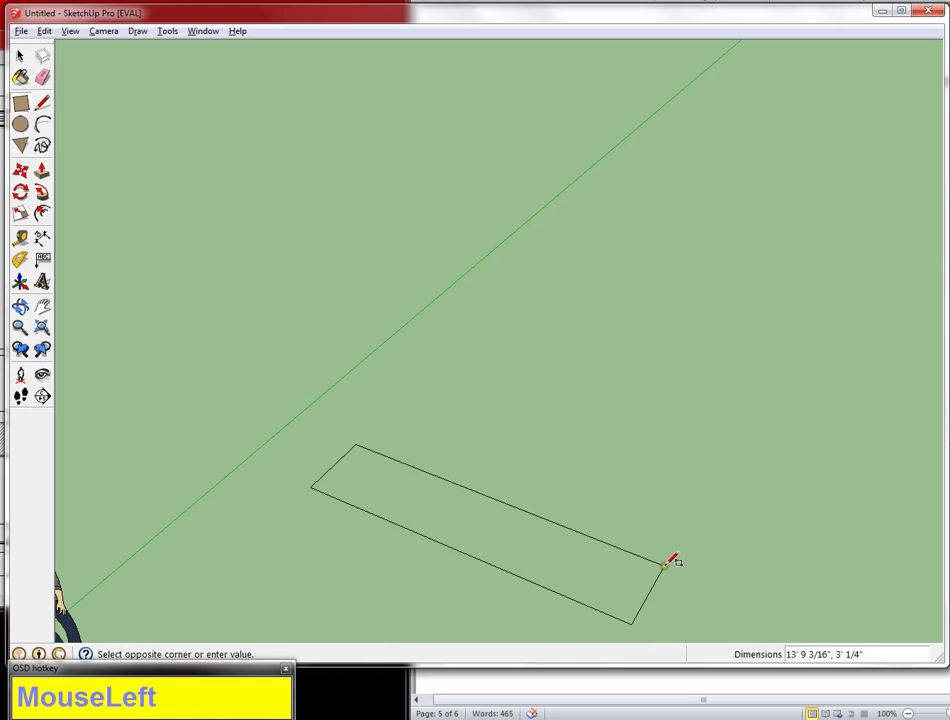
text(16',3")
key(Return)
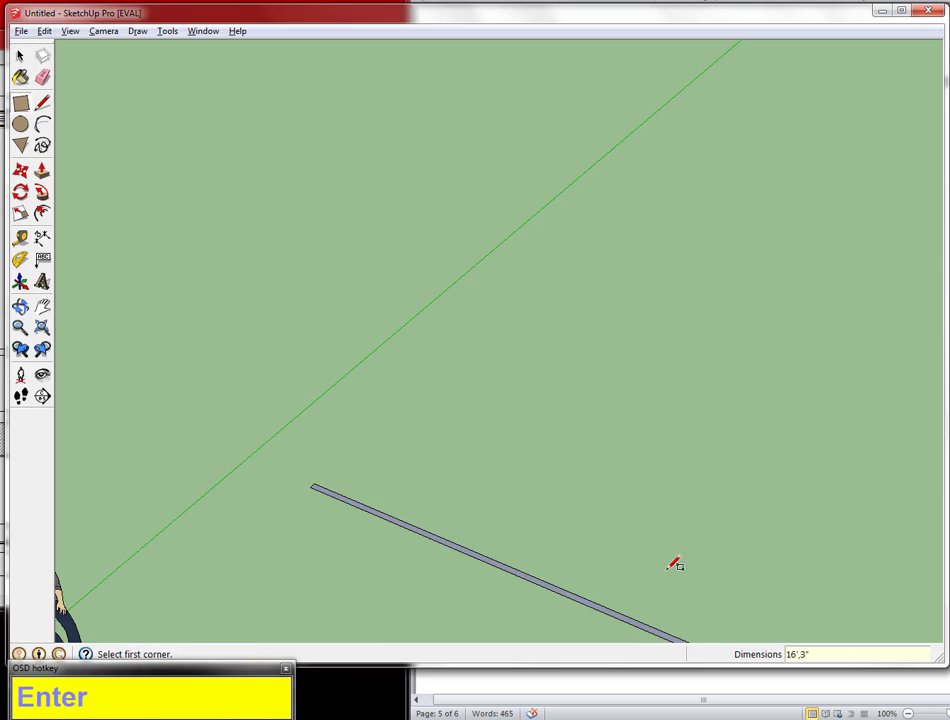
Check the wall height in the PDF elevation and extrude the footprint upward 12' with Push/Pull.
shift+middle_drag(670, 566, 576, 478)
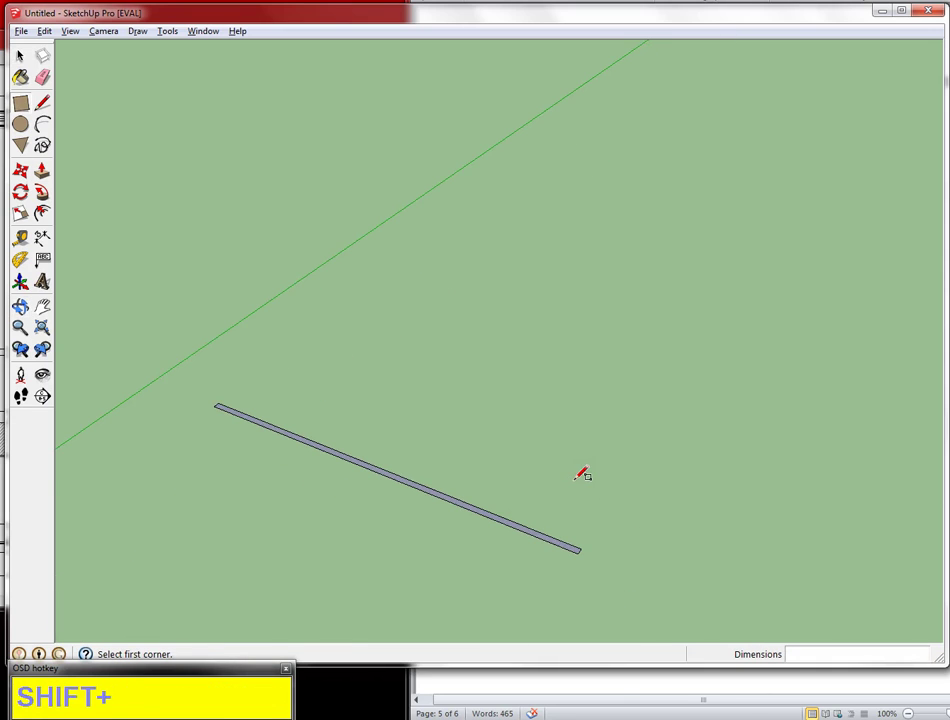
key(shift+p)
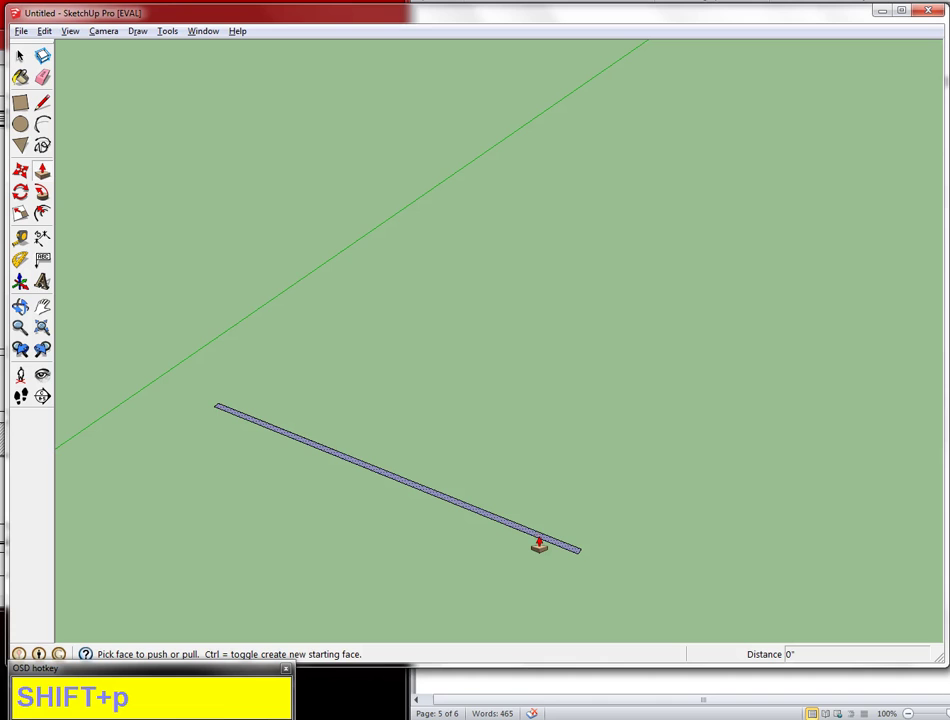
drag(0, 39, 130, 101)
click(245, 337)
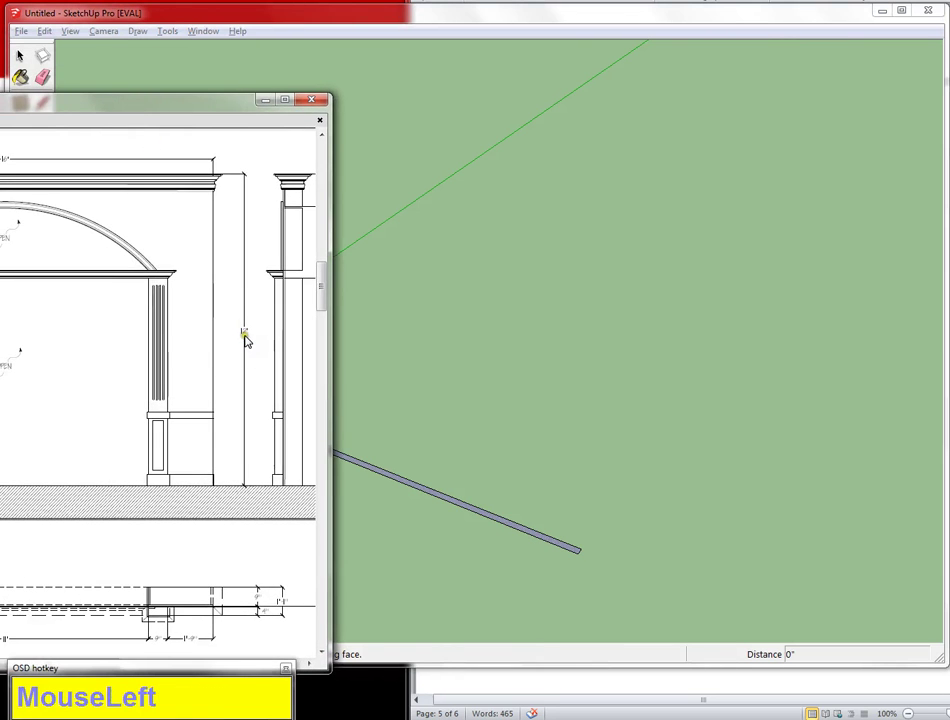
click(445, 365)
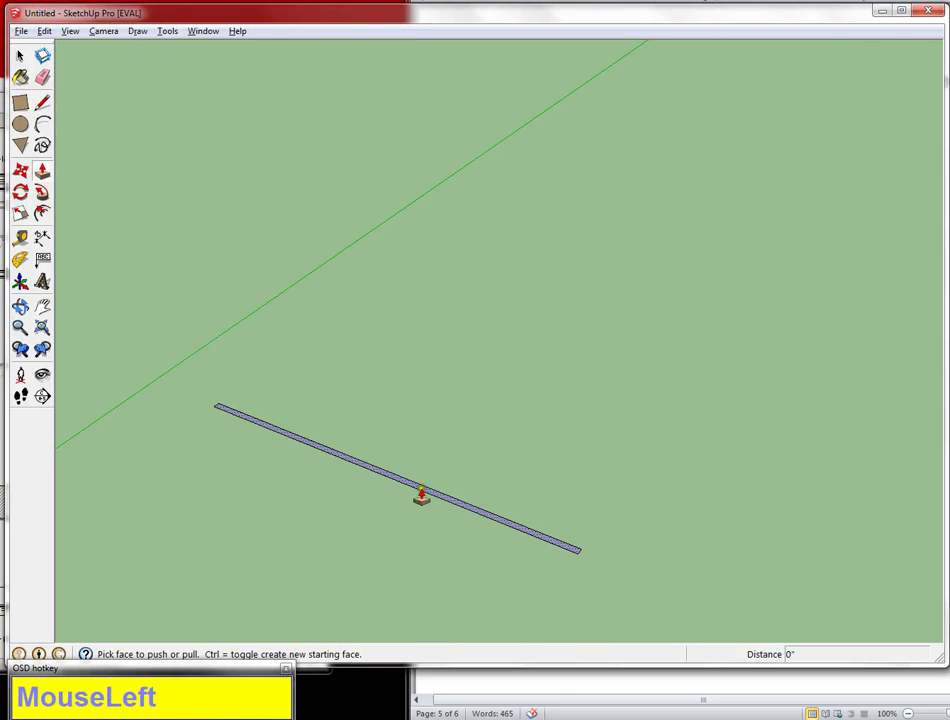
drag(421, 488, 450, 338)
text(12)
key(Return)
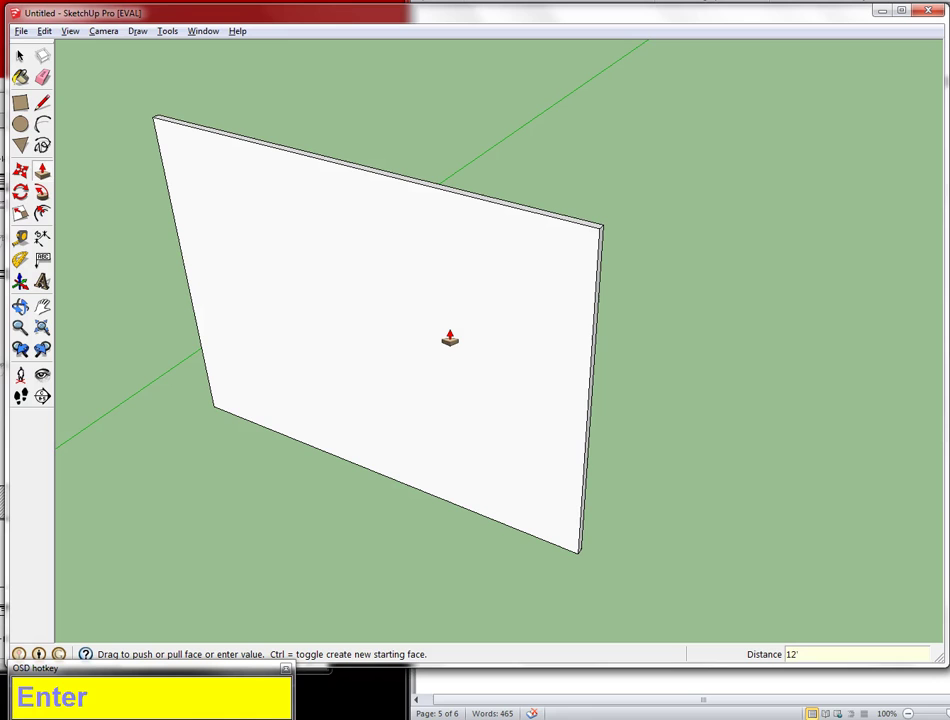
Check the opening size in the PDF drawing and draw an 11' by 8' rectangle on the wall's front face.
shift+middle_drag(346, 477, 363, 498)
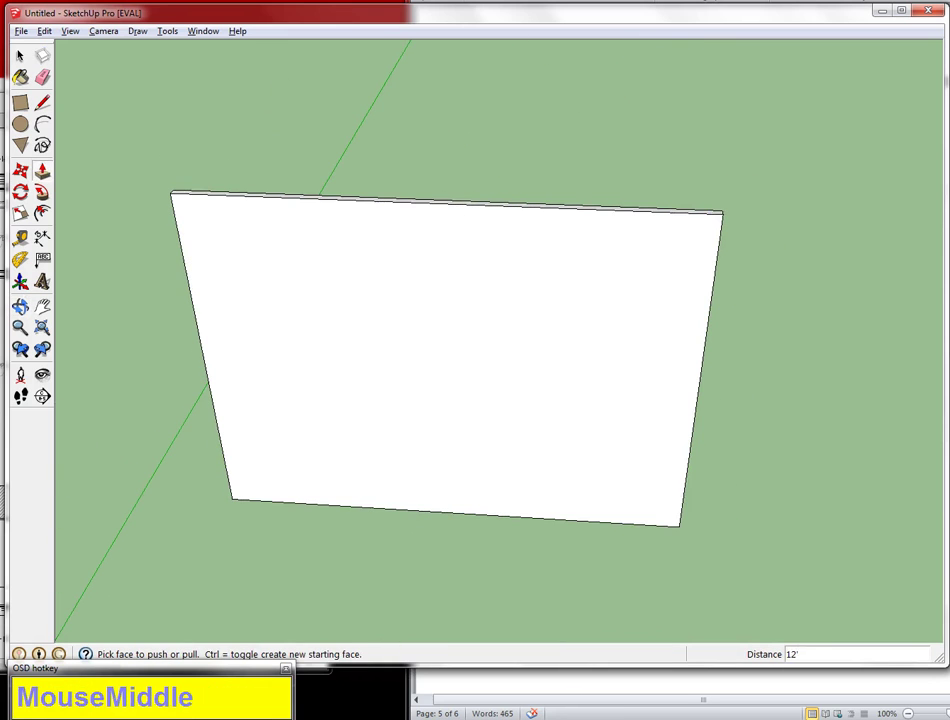
click(2, 450)
mouse_move(49, 566)
mouse_down()
mouse_move(49, 464)
mouse_move(93, 483)
mouse_move(34, 511)
mouse_move(0, 511)
mouse_up()
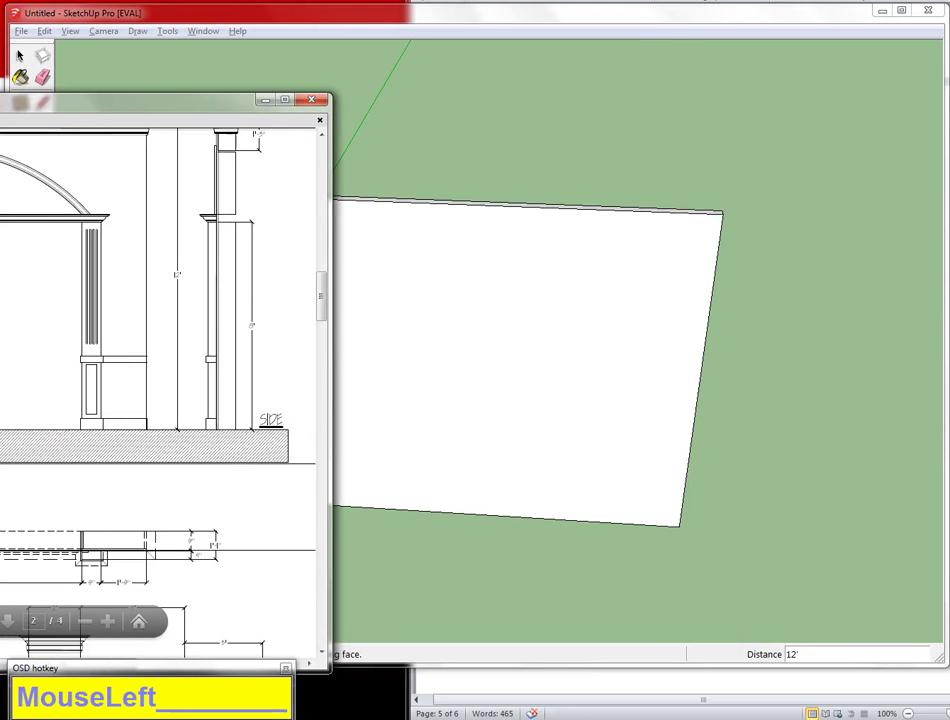
key(alt+Tab)
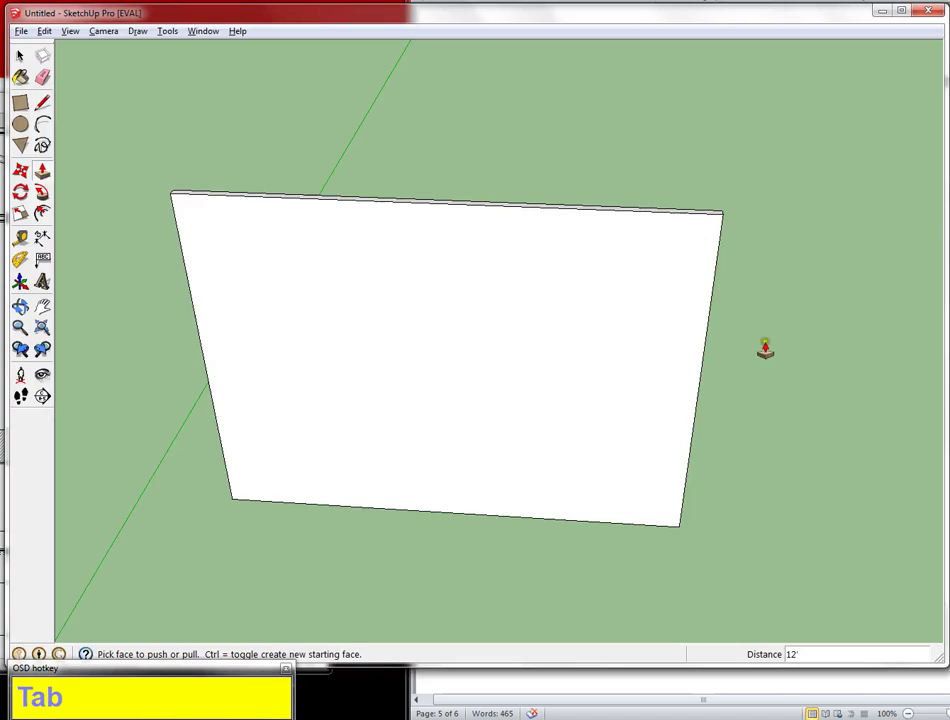
click(20, 102)
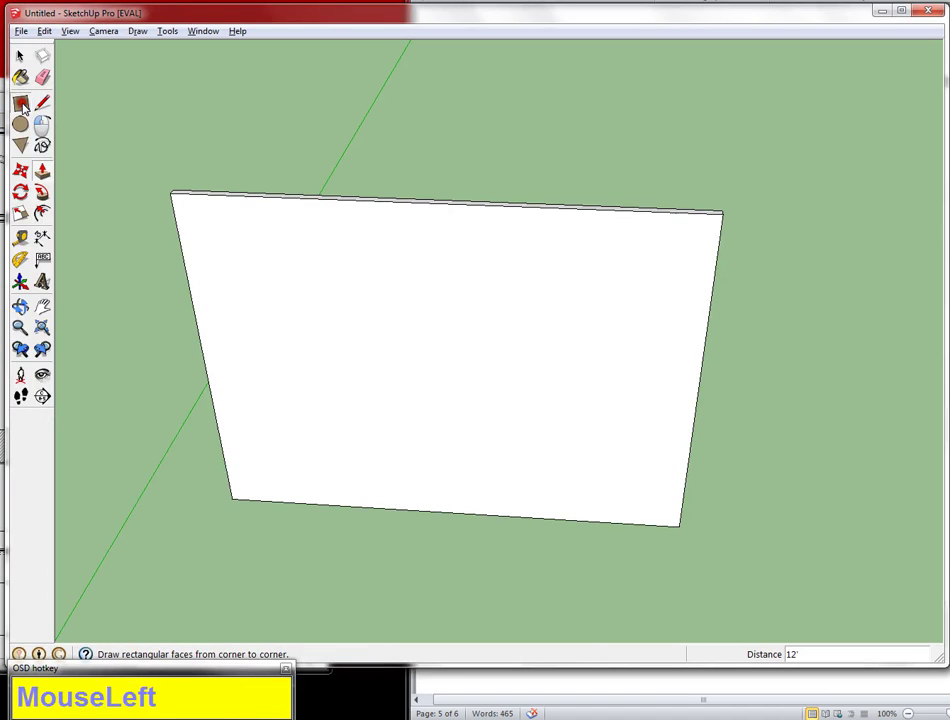
click(256, 482)
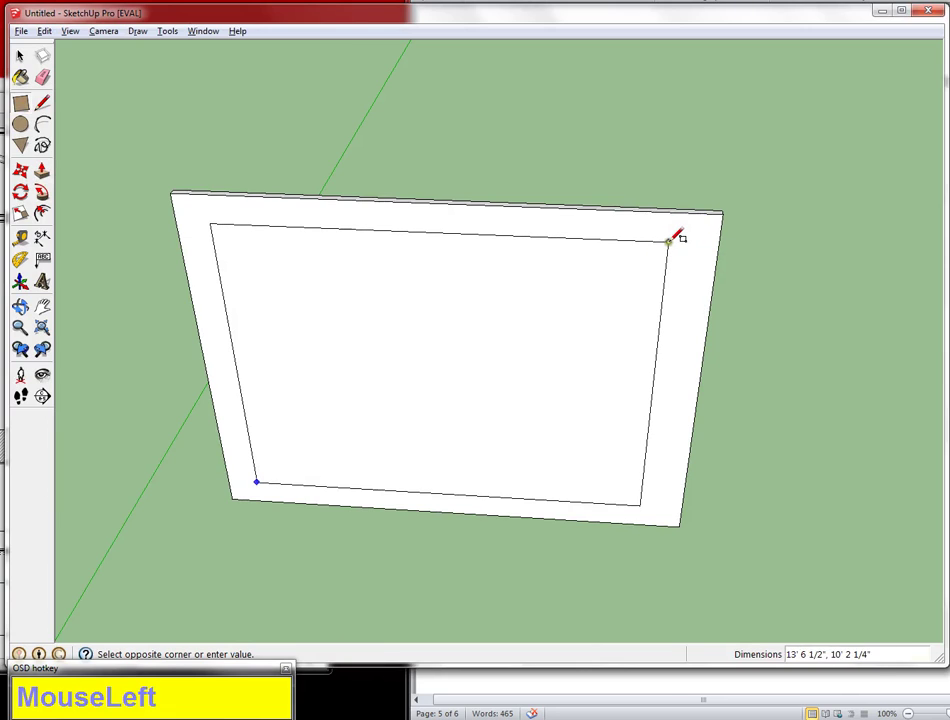
text(11')
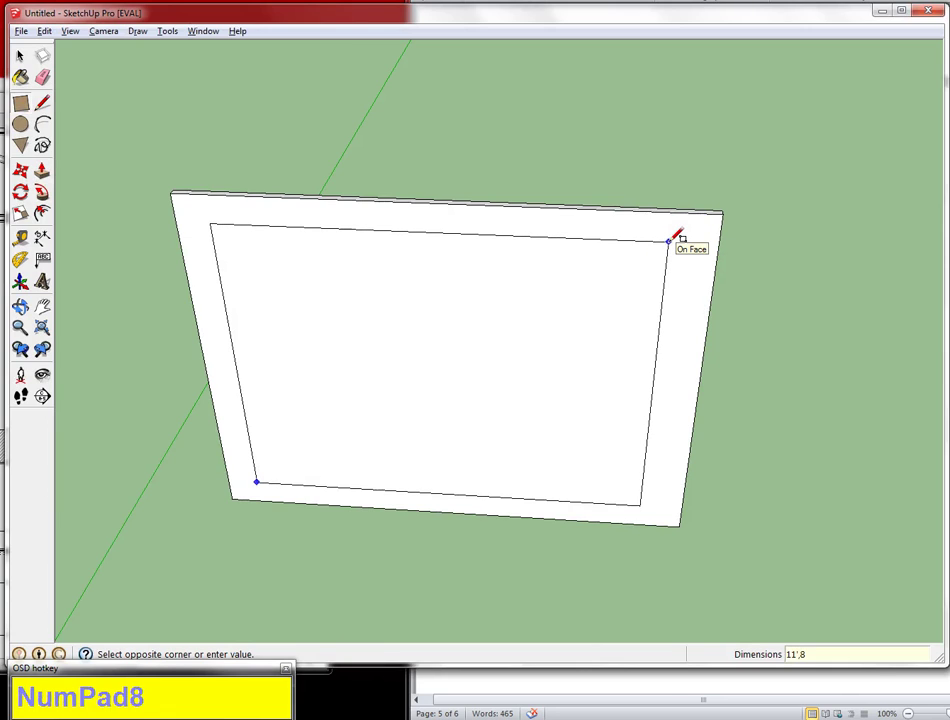
text(,8)
key(Return)
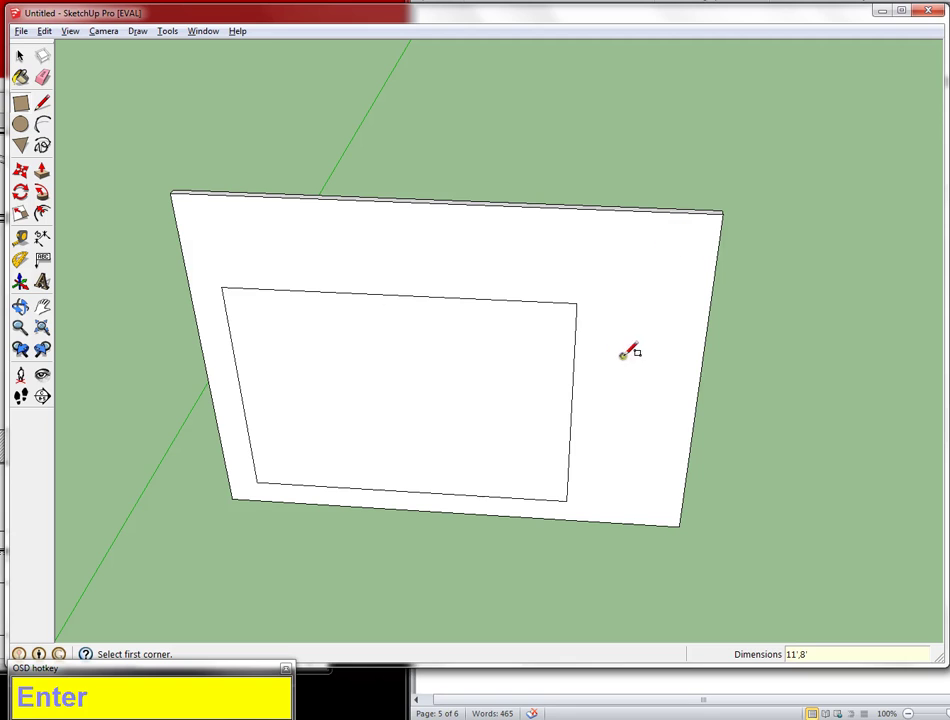
Move the opening rectangle by its bottom-edge midpoint onto the midpoint of the wall's bottom edge.
key(space)
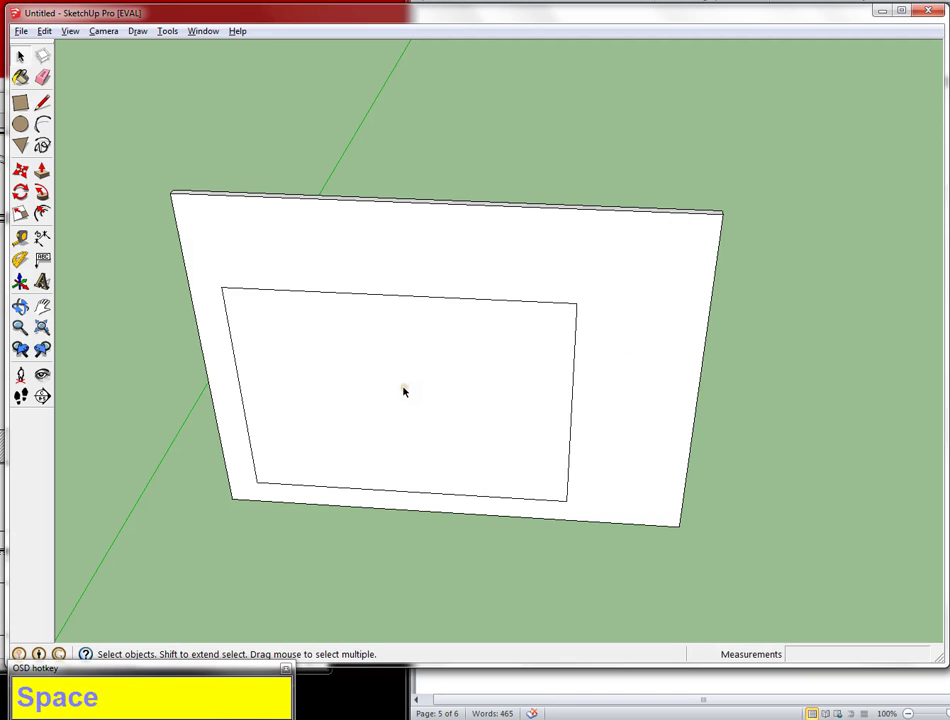
click(404, 391)
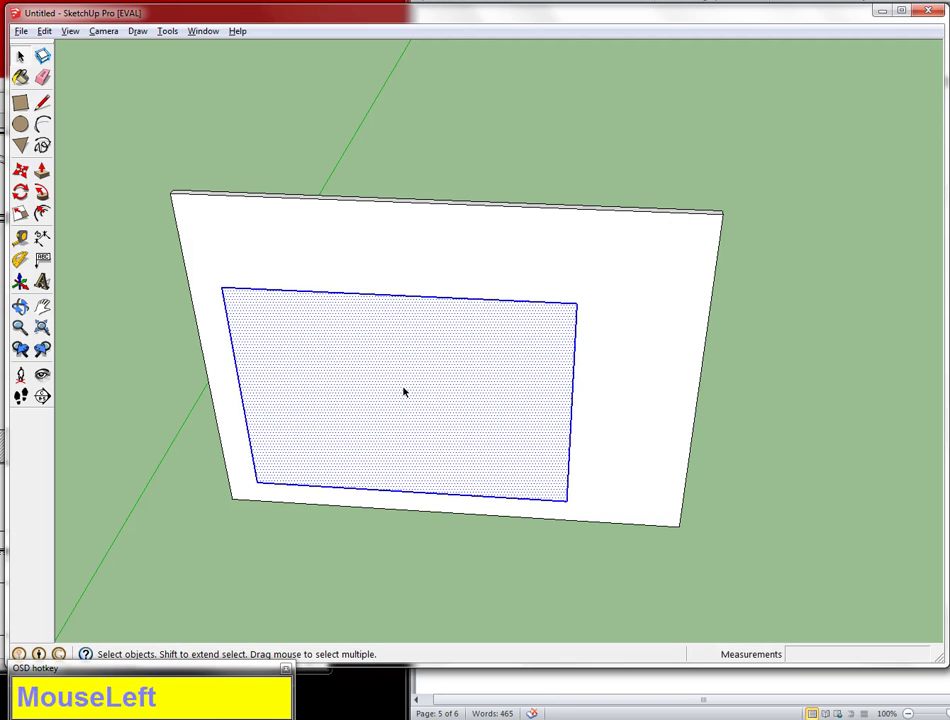
key(m)
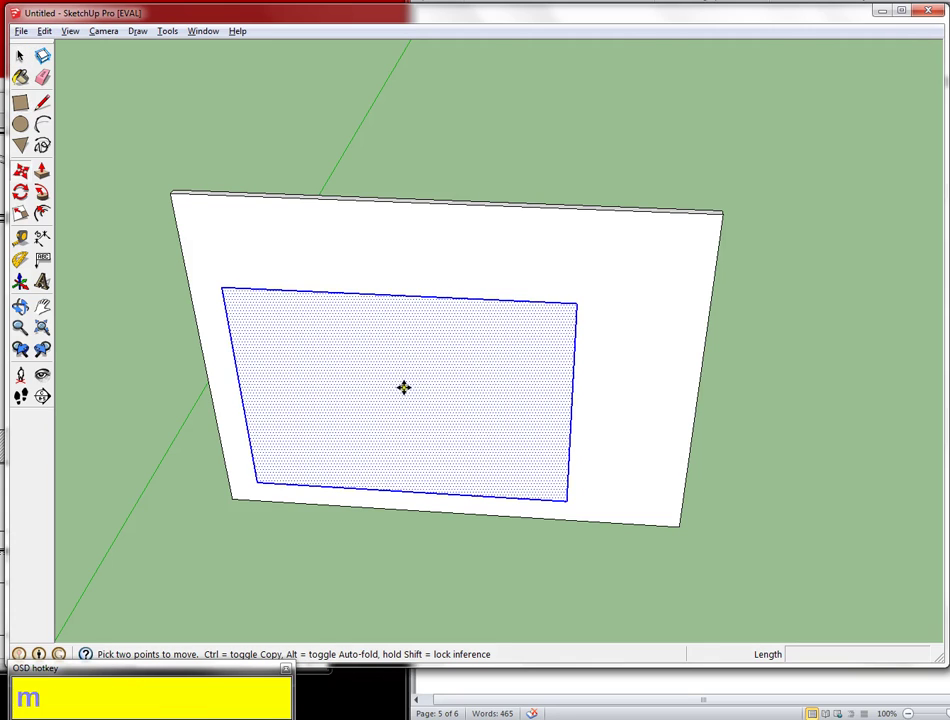
click(410, 493)
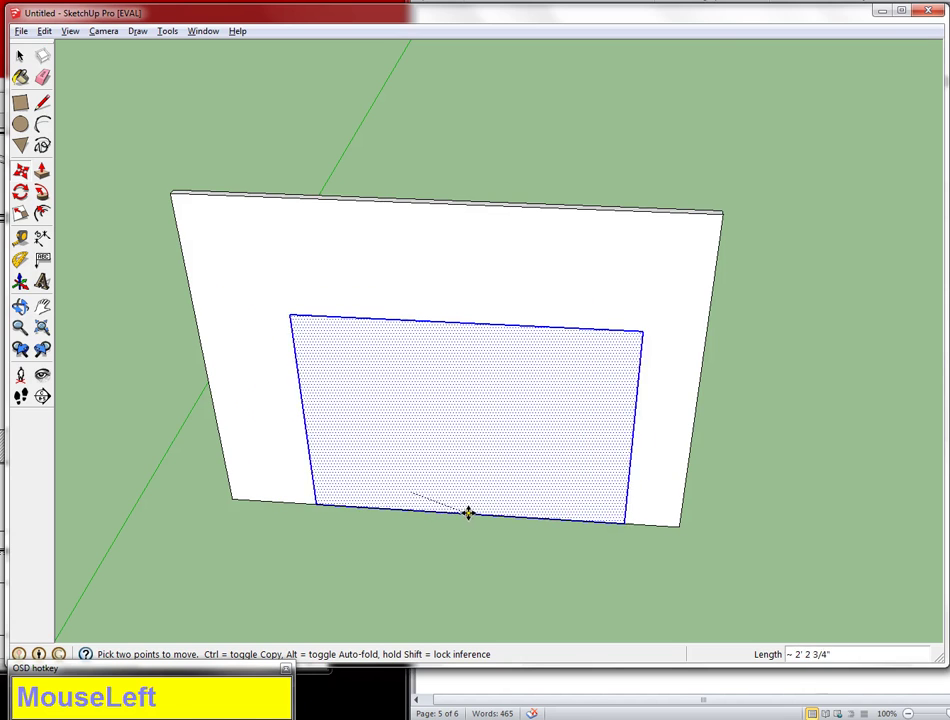
click(454, 513)
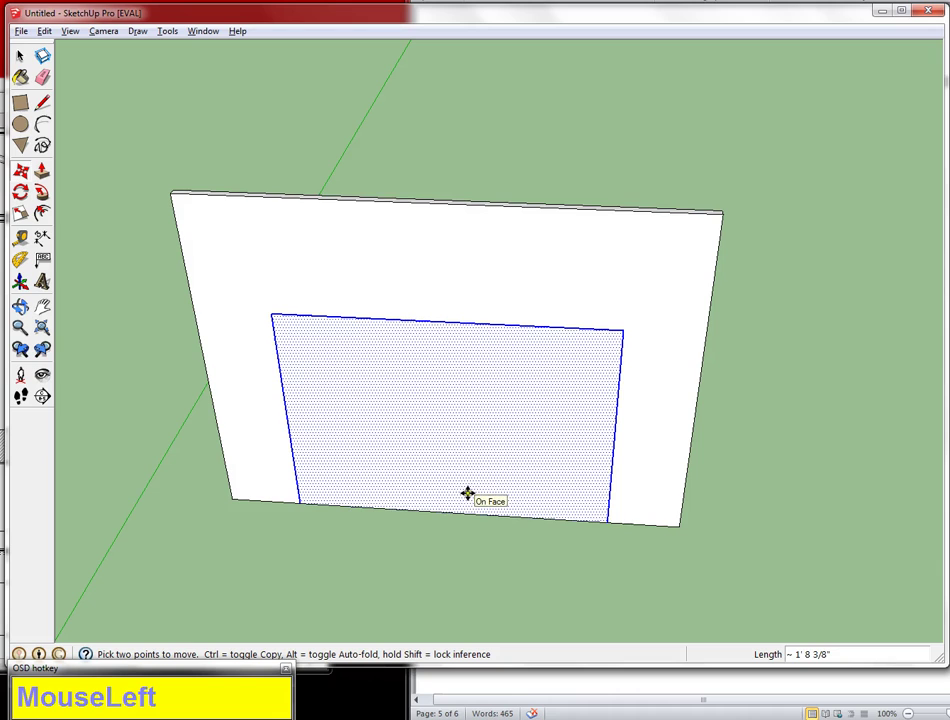
Push the 11' by 8' opening face 3" through the wall to cut the opening.
key(p)
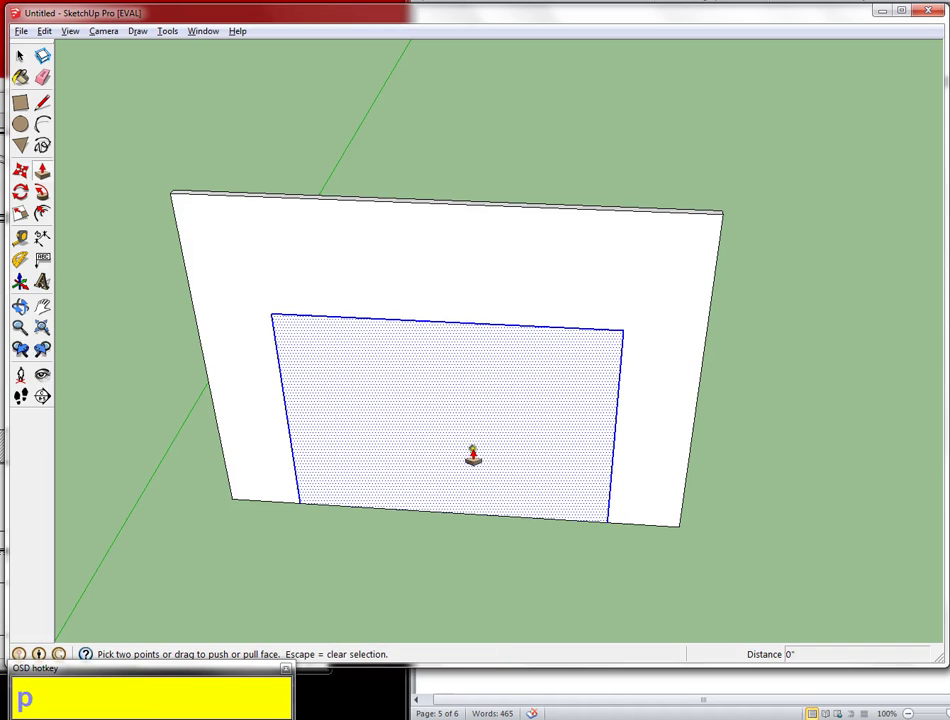
drag(426, 484, 413, 517)
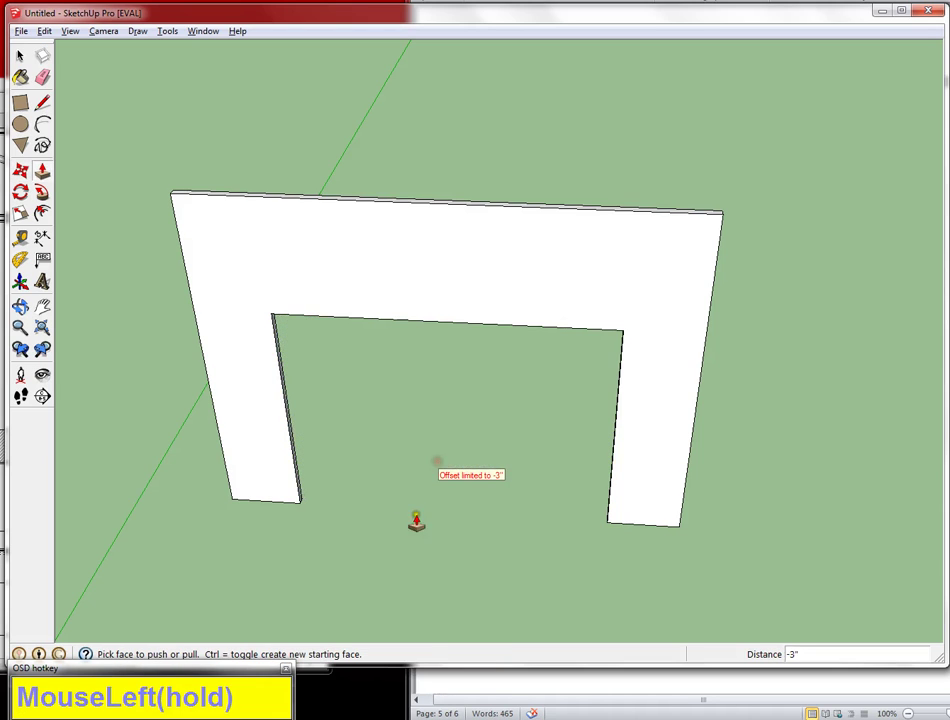
mouse_move(413, 513)
middle_down()
mouse_move(450, 380)
mouse_move(439, 513)
mouse_move(424, 475)
mouse_move(425, 495)
middle_up()
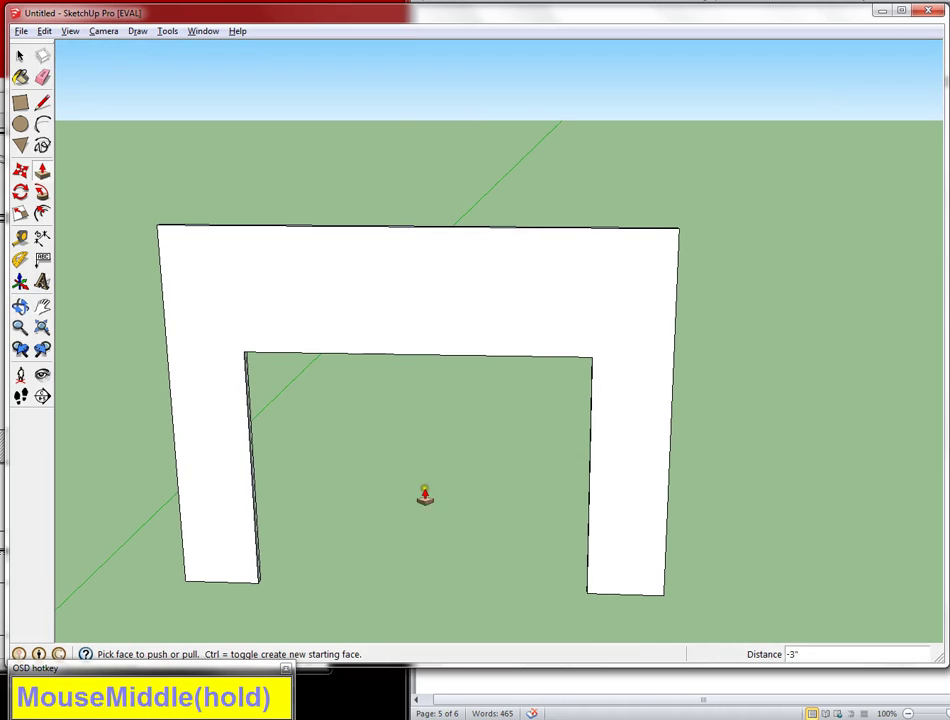
Examine the front and side elevations in the PDF drawing for the arch's position and height above the opening.
click(3, 108)
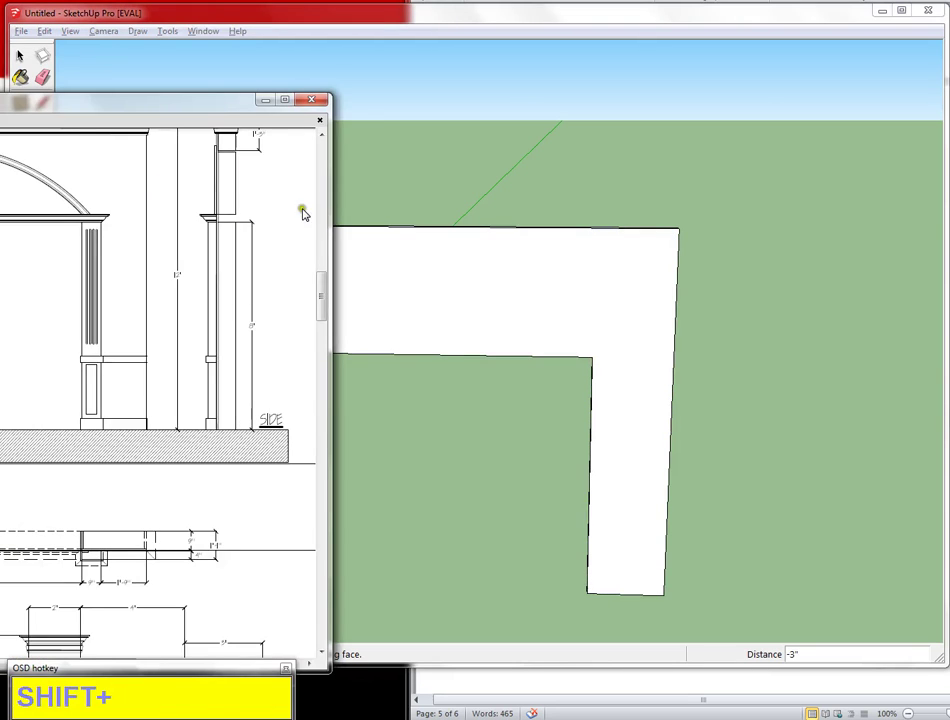
drag(322, 290, 322, 269)
click(225, 432)
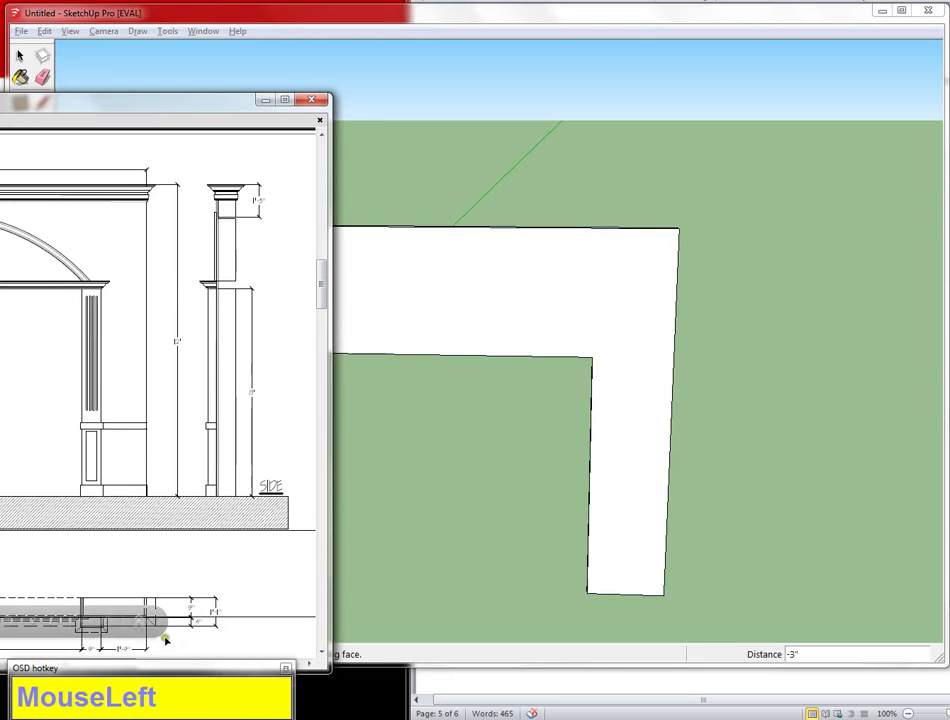
mouse_move(4, 440)
mouse_down()
mouse_move(282, 468)
mouse_move(21, 437)
mouse_up()
drag(281, 483, 0, 446)
mouse_move(72, 441)
mouse_down()
mouse_move(288, 500)
mouse_move(255, 396)
mouse_up()
drag(150, 504, 153, 291)
mouse_move(148, 466)
mouse_down()
mouse_move(151, 350)
mouse_move(141, 600)
mouse_up()
mouse_move(113, 355)
mouse_down()
mouse_move(91, 524)
mouse_move(40, 500)
mouse_move(72, 458)
mouse_move(107, 451)
mouse_up()
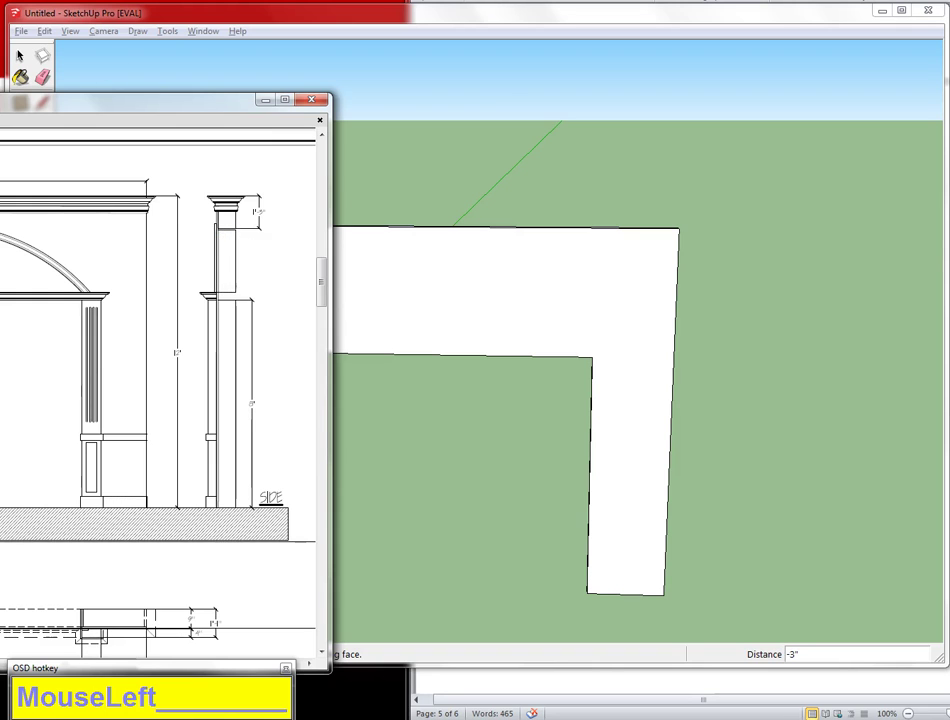
Place a horizontal guide 3" above the opening's top edge and a second guide 2'6" above the first.
click(303, 13)
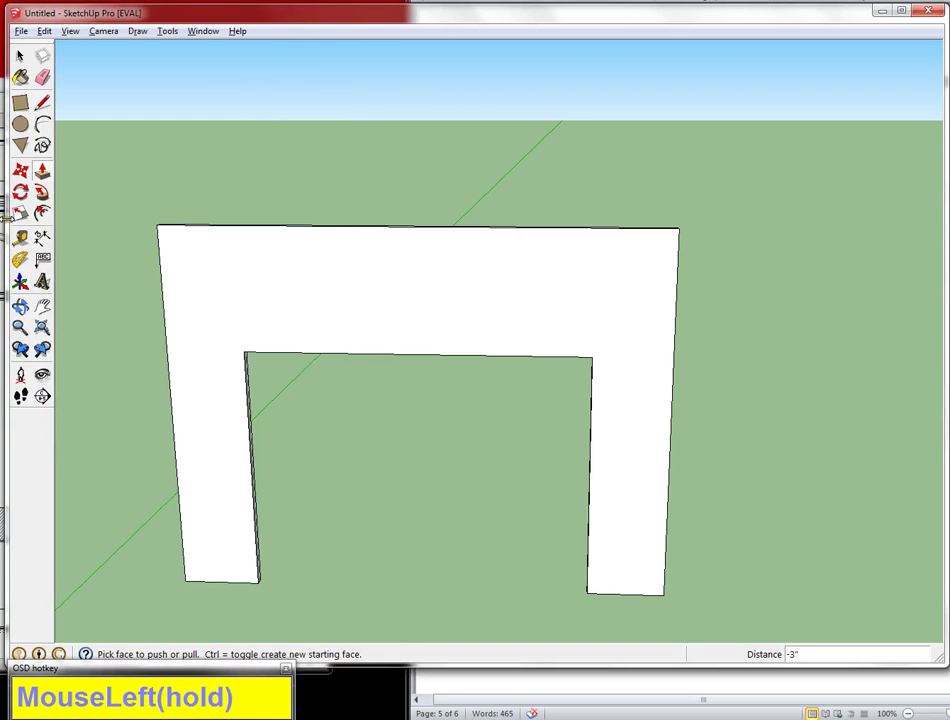
click(20, 259)
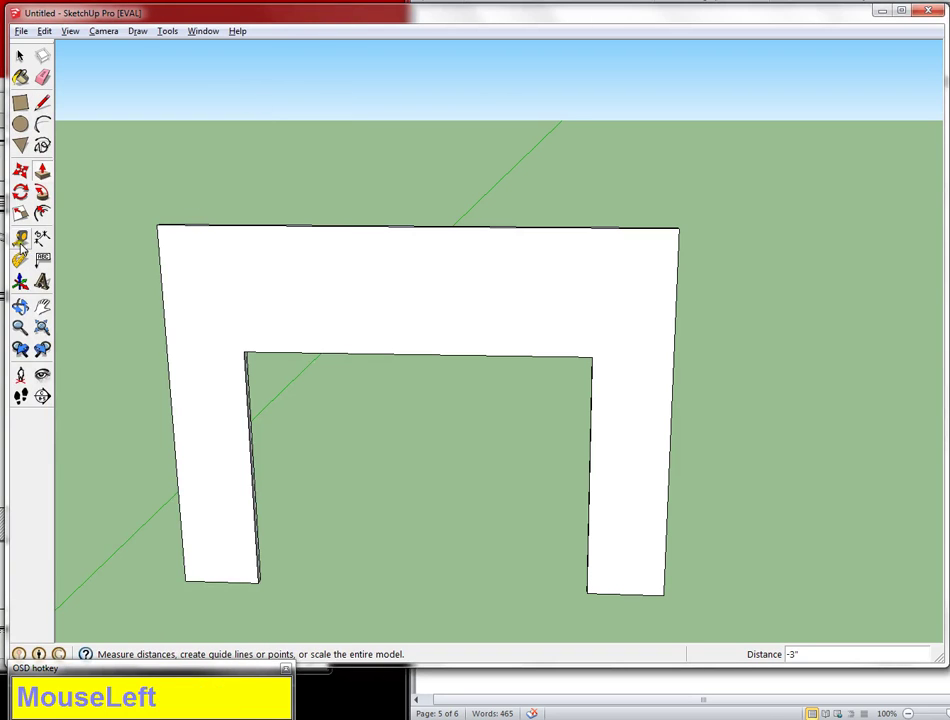
click(428, 352)
text(3)
key(Return)
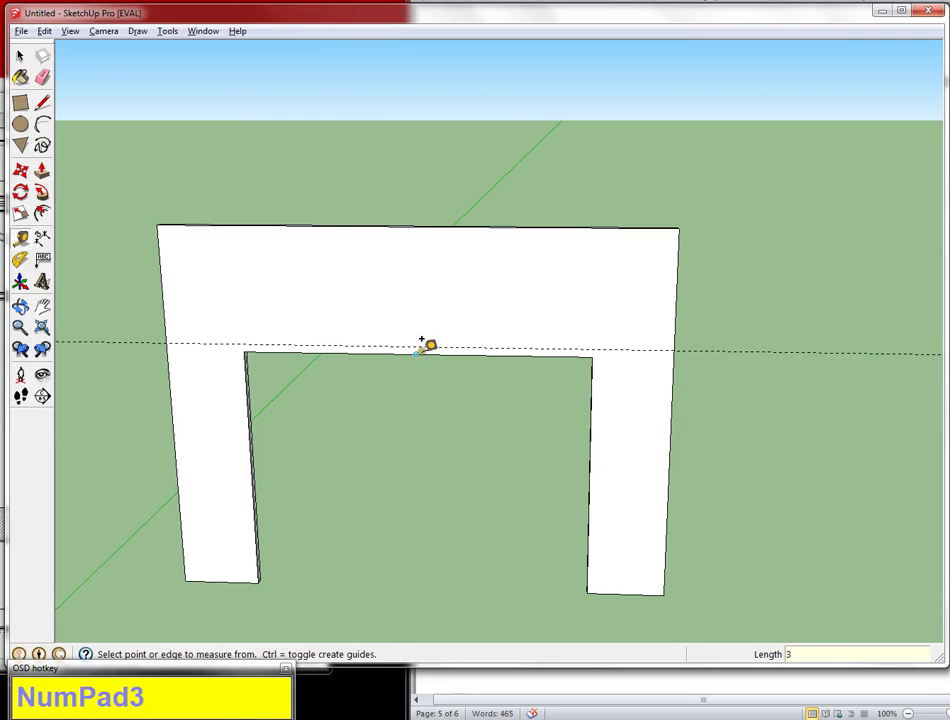
click(424, 346)
text(2'6")
key(Return)
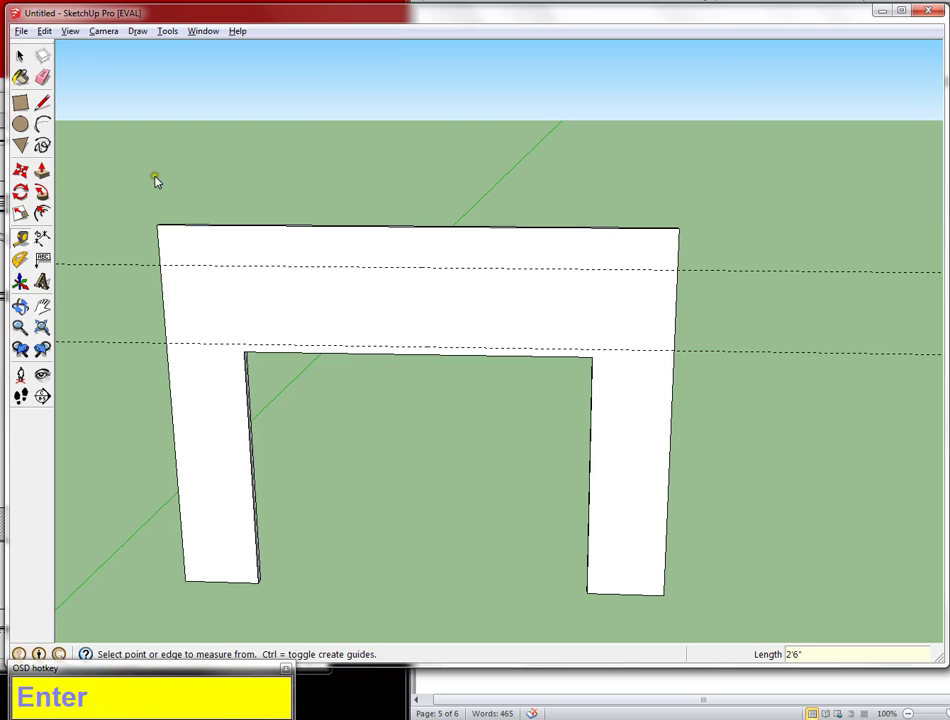
Draw an arc along the lower guide between points aligned with the opening's two sides, bulging 2'6" up to the upper guide.
click(42, 123)
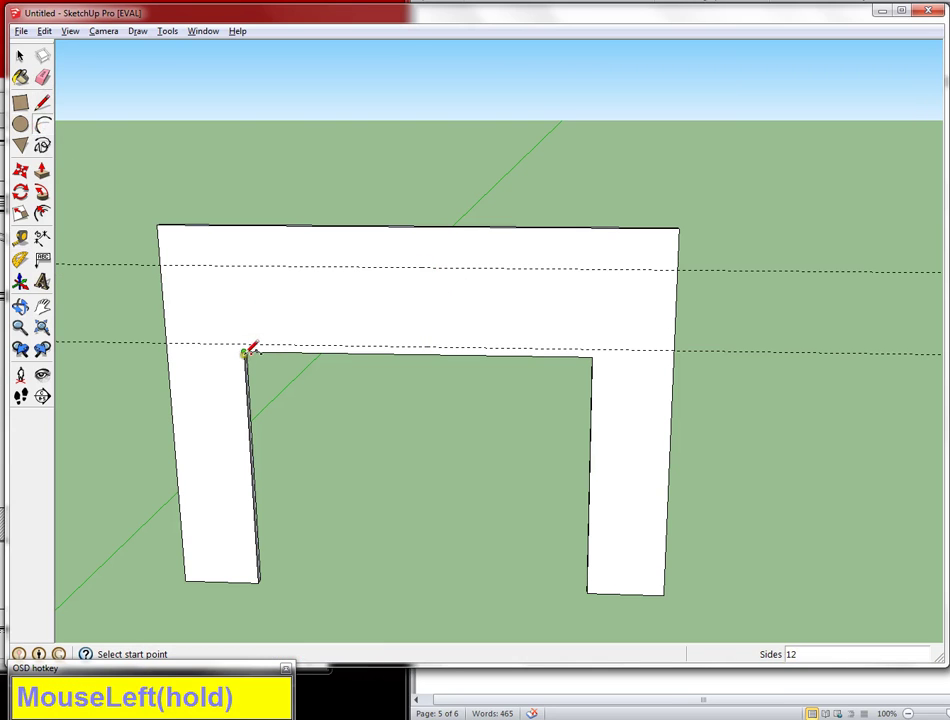
scroll(248, 345, up, 4)
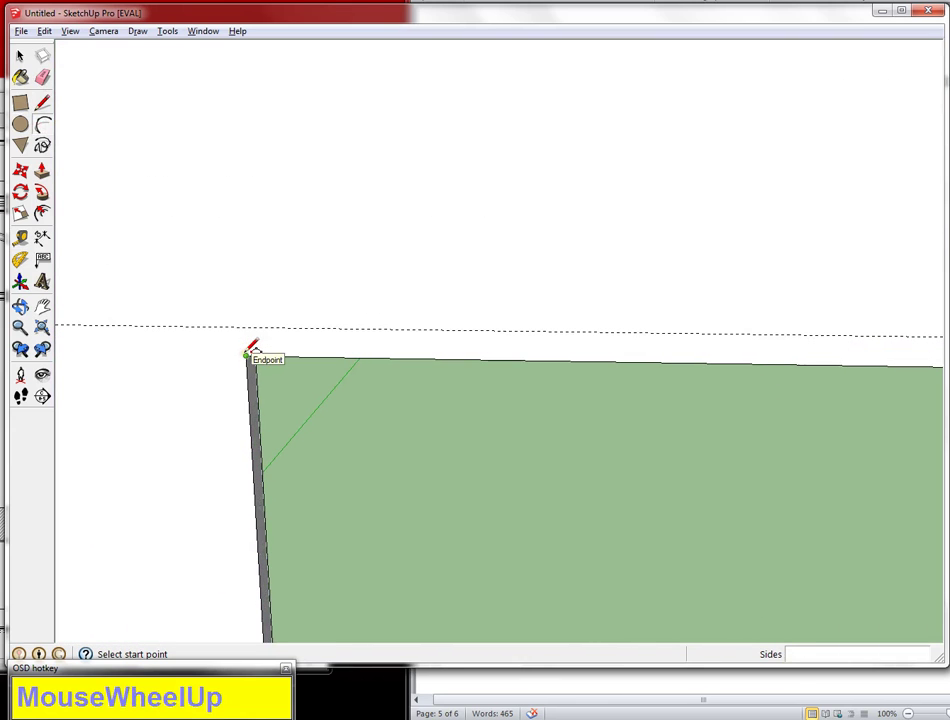
drag(248, 328, 669, 240)
scroll(248, 327, down, 3)
scroll(674, 333, up, 3)
scroll(664, 342, up, 2)
click(669, 240)
scroll(670, 238, down, 4)
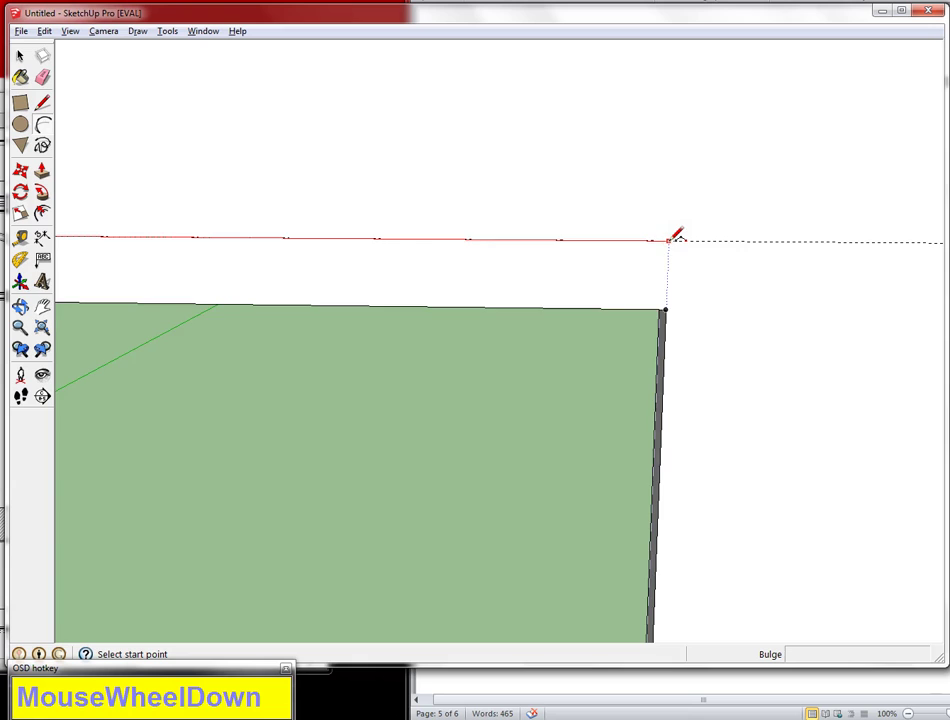
scroll(667, 237, down, 3)
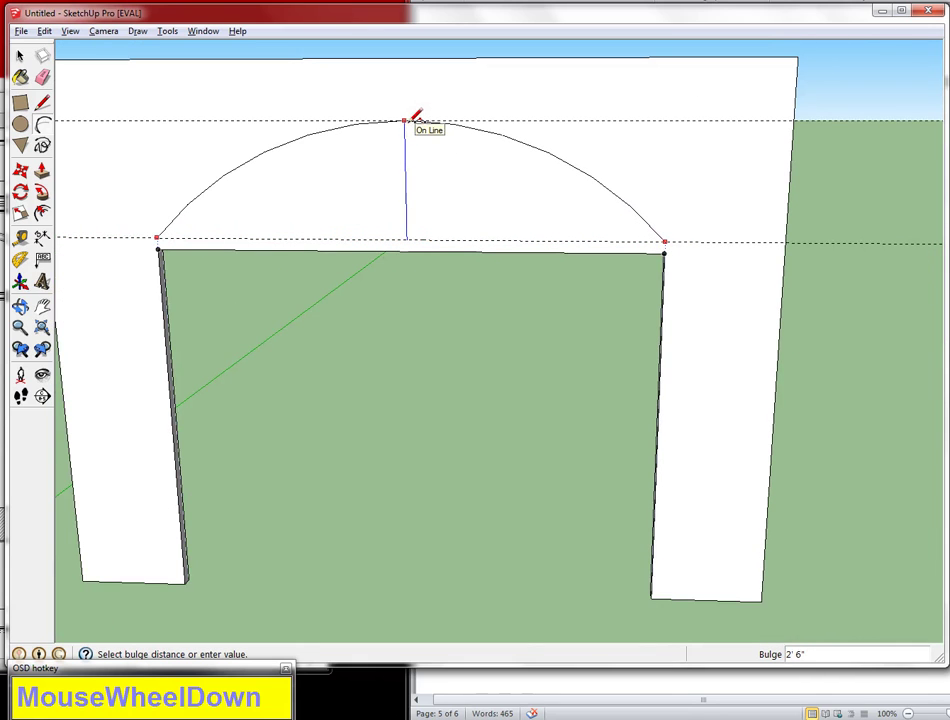
click(406, 121)
key(l)
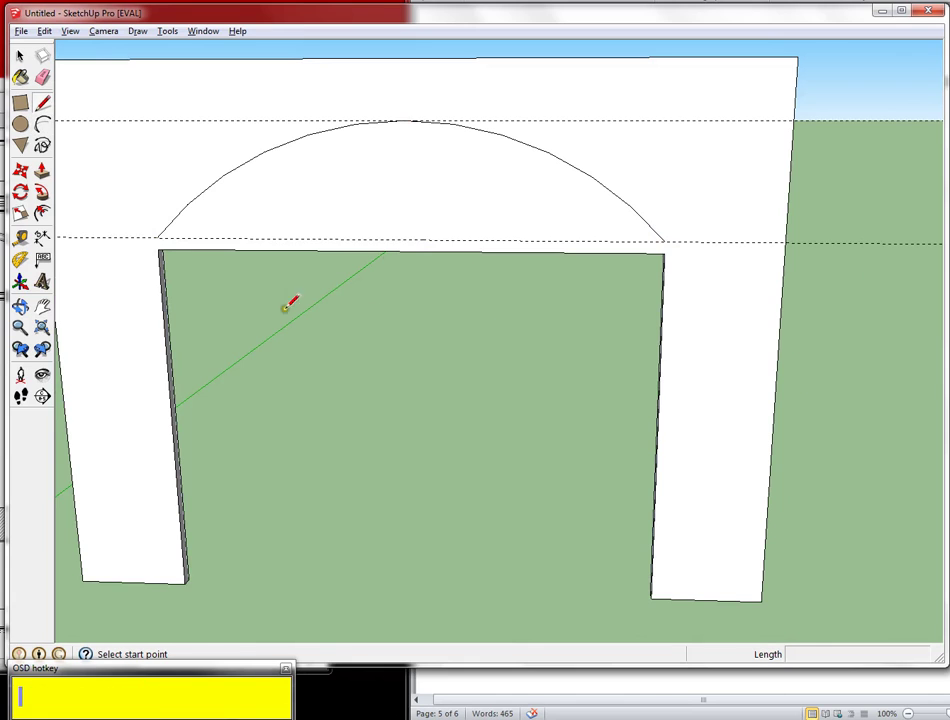
click(157, 237)
click(664, 241)
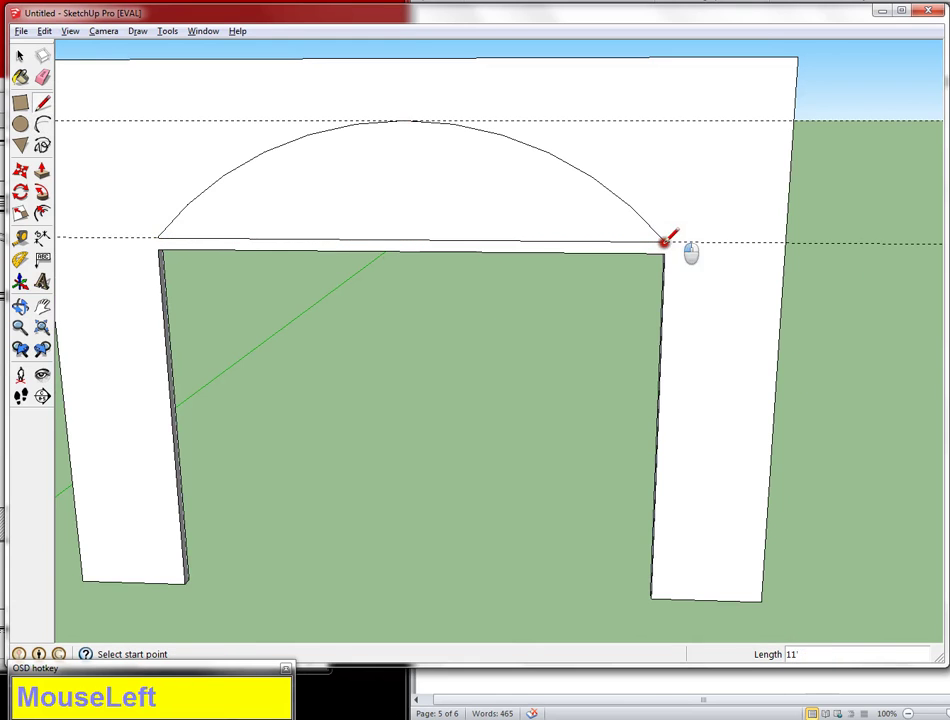
key(p)
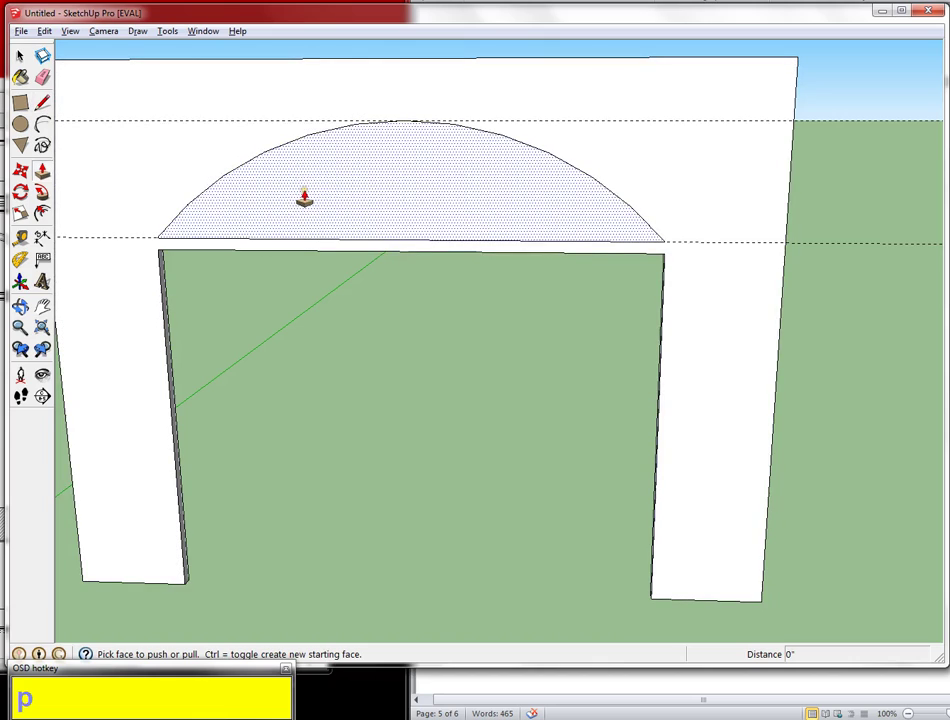
key(ctrl+z)
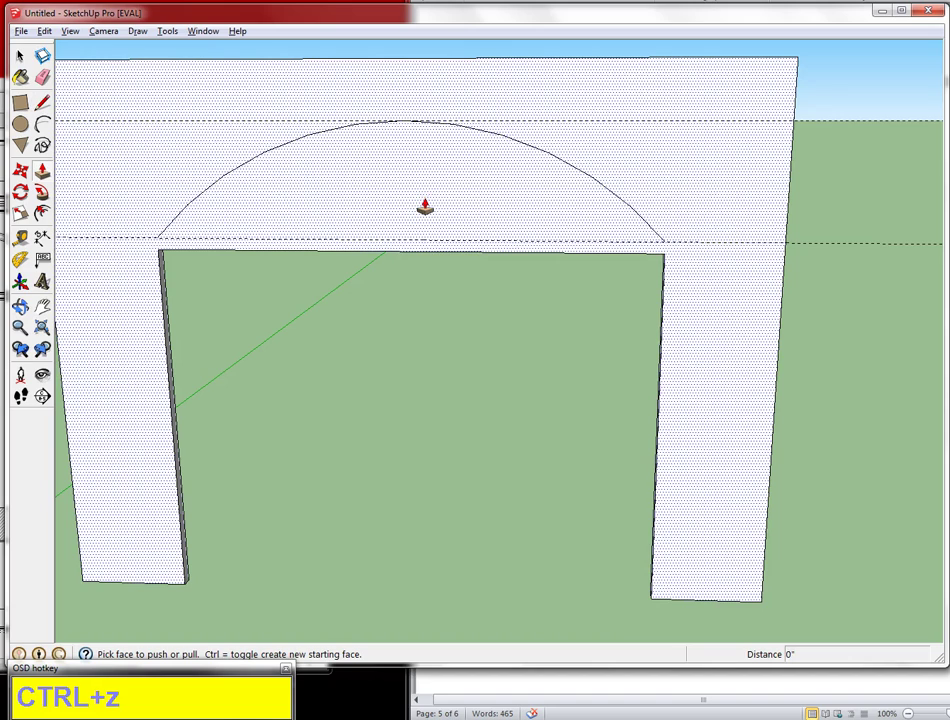
Close the arc with an 11' line between its endpoints and push the arched face 3" through the wall.
key(l)
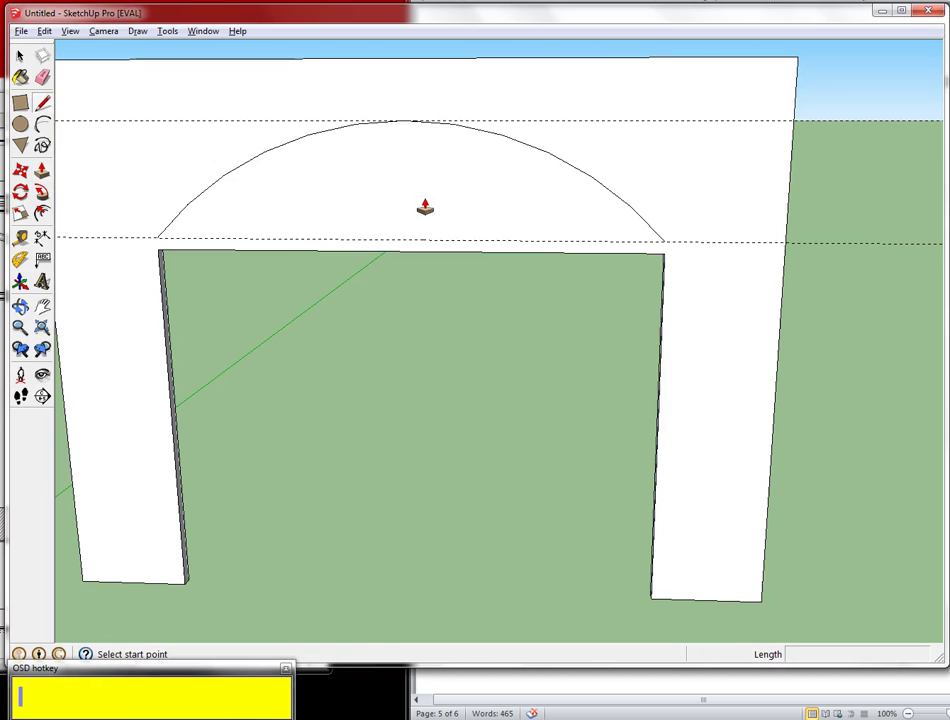
click(157, 237)
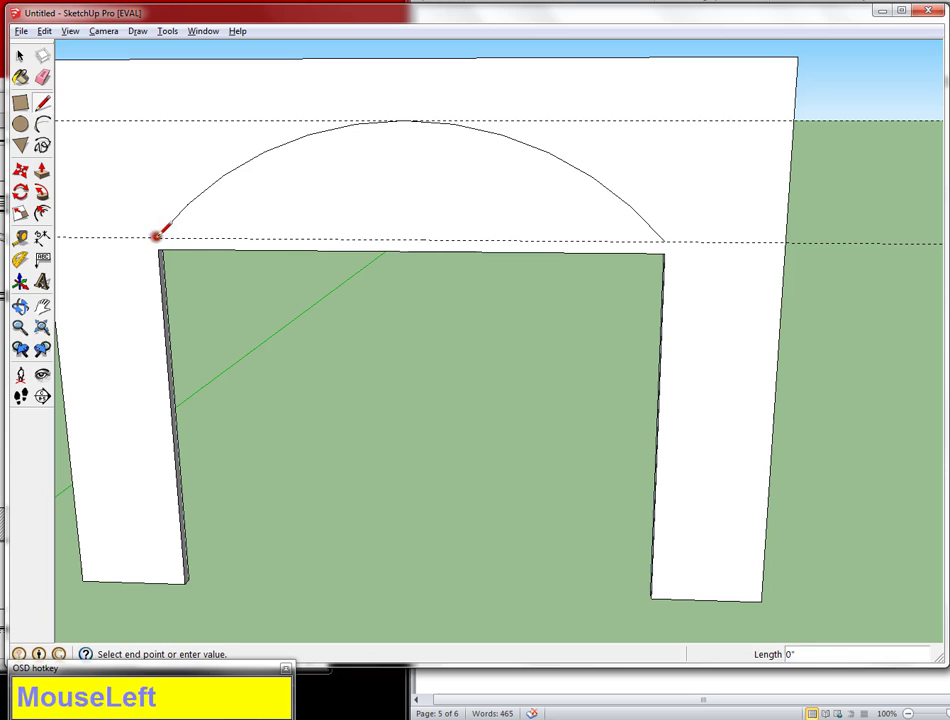
click(665, 240)
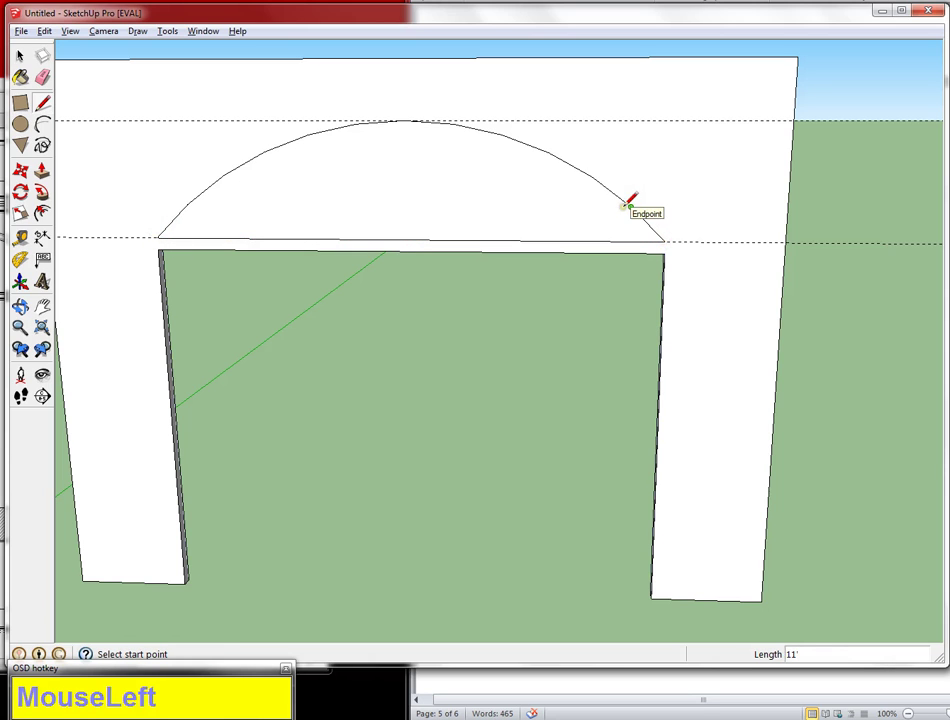
key(p)
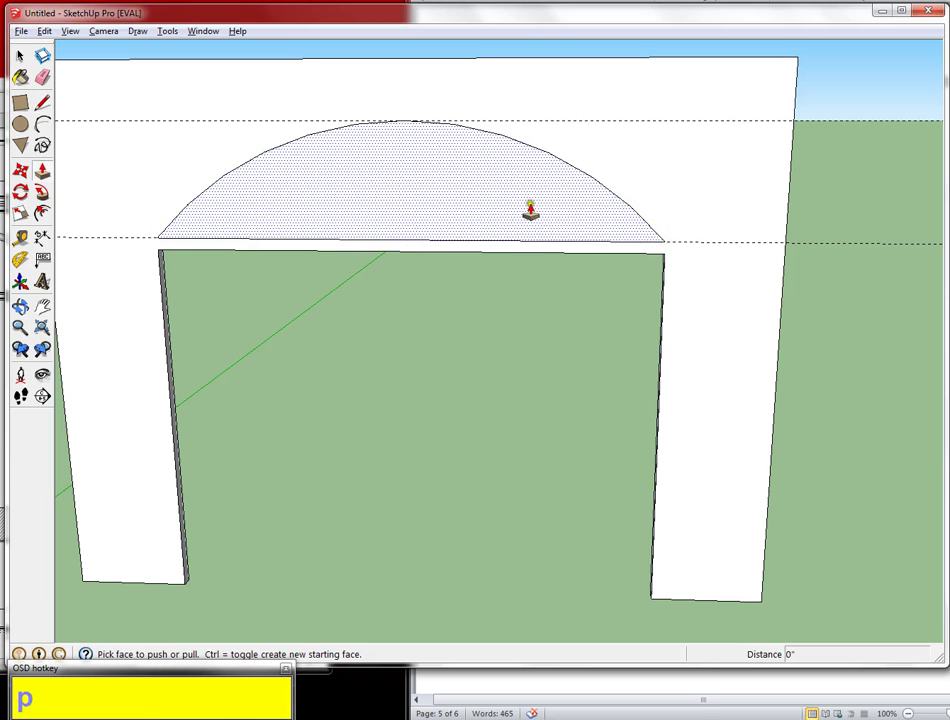
click(458, 218)
click(456, 192)
mouse_move(471, 303)
middle_down()
mouse_move(473, 260)
mouse_move(466, 302)
middle_up()
Check the column size in the PDF drawing and draw an 8'3" by 9" rectangle from the opening's bottom-left corner on the wall face.
drag(2, 104, 276, 88)
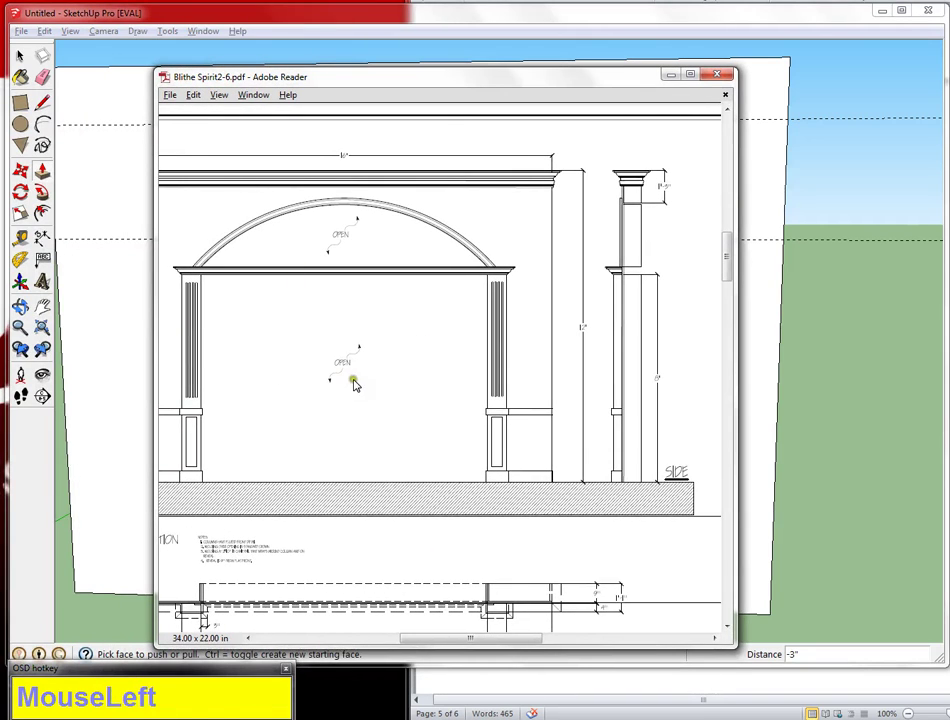
drag(335, 461, 414, 399)
scroll(307, 439, up, 3)
scroll(300, 450, down, 2)
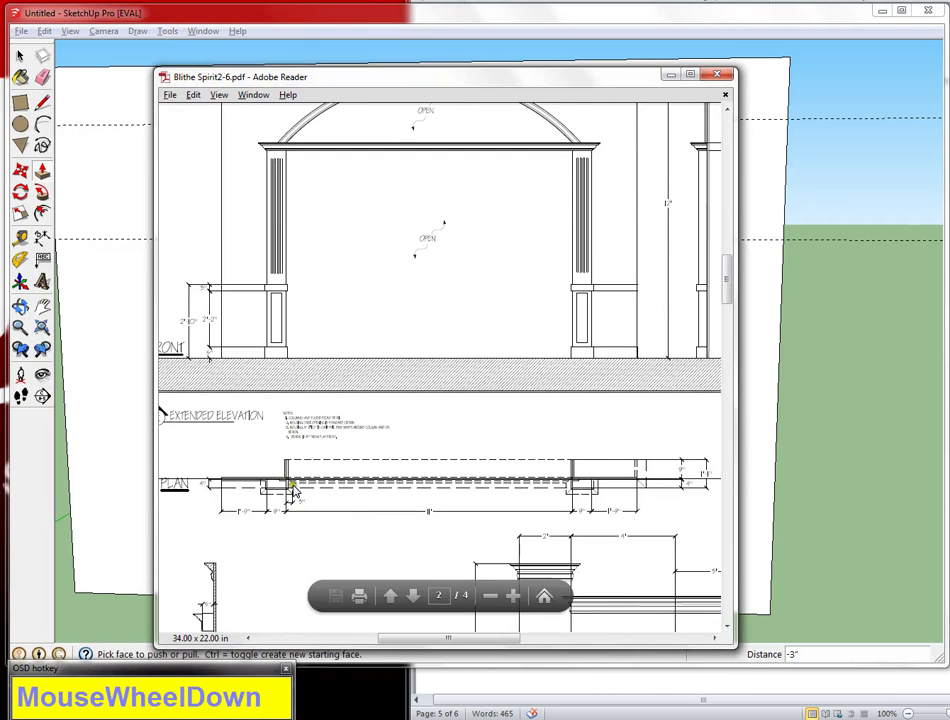
ctrl+scroll(293, 490, up, 3)
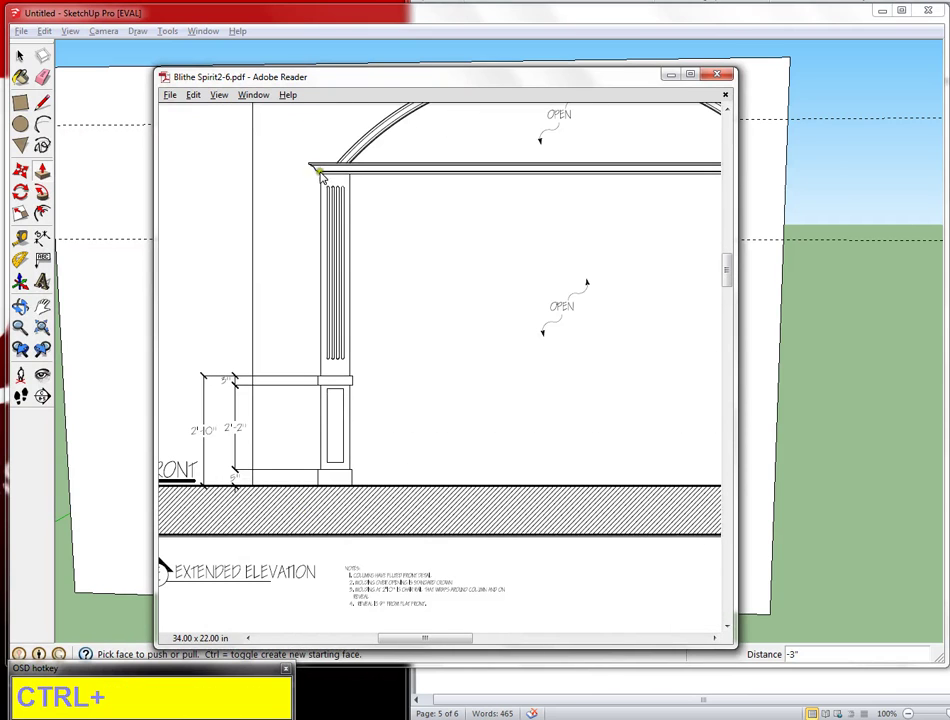
drag(403, 500, 414, 411)
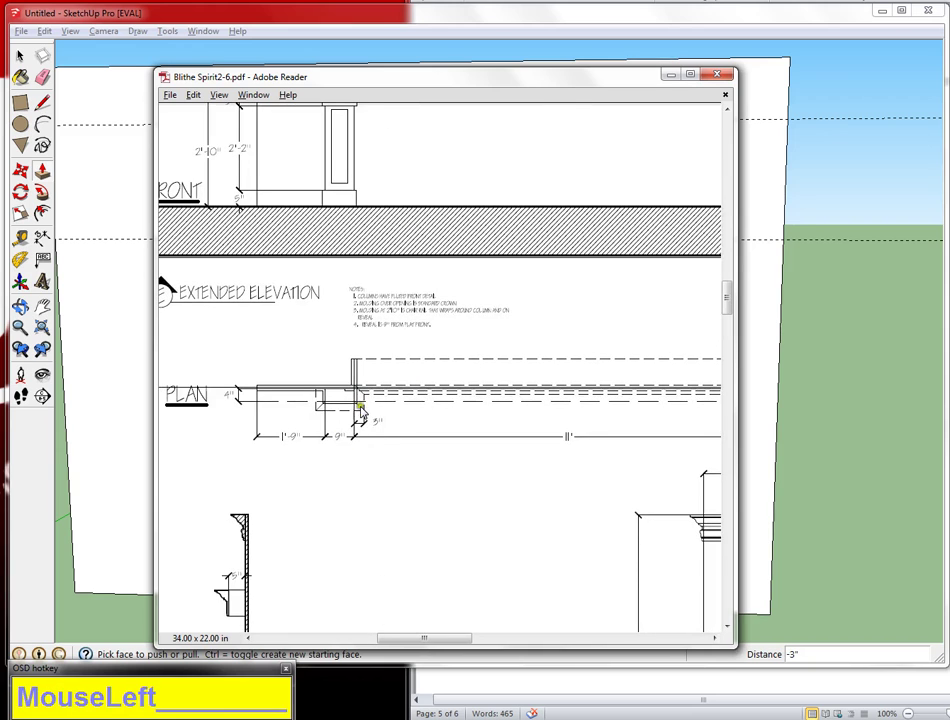
key(alt+Tab)
click(20, 102)
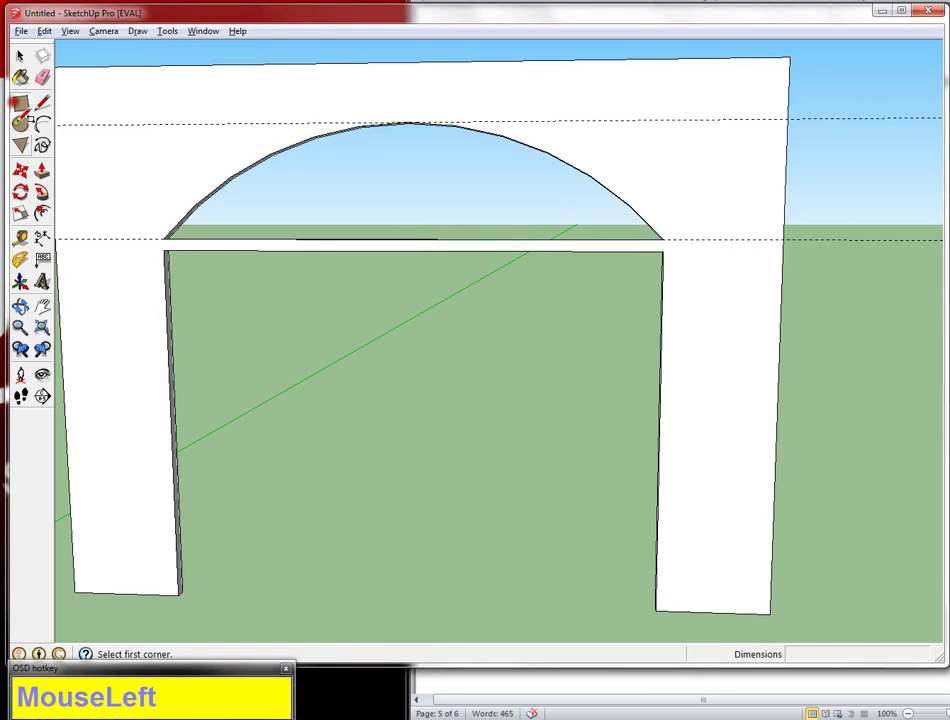
click(176, 596)
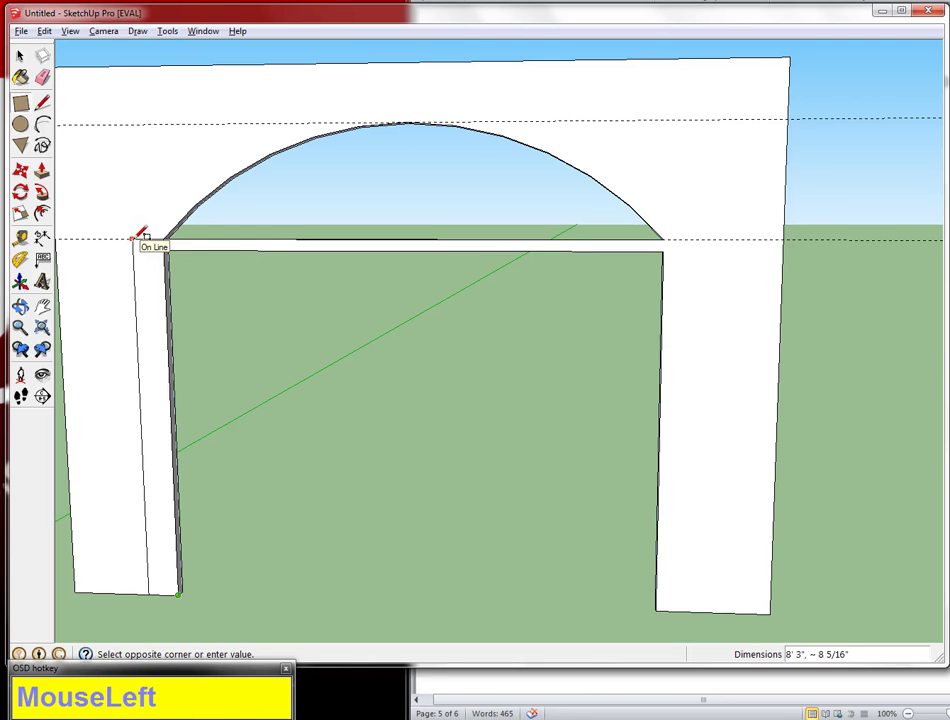
text(8'3,)
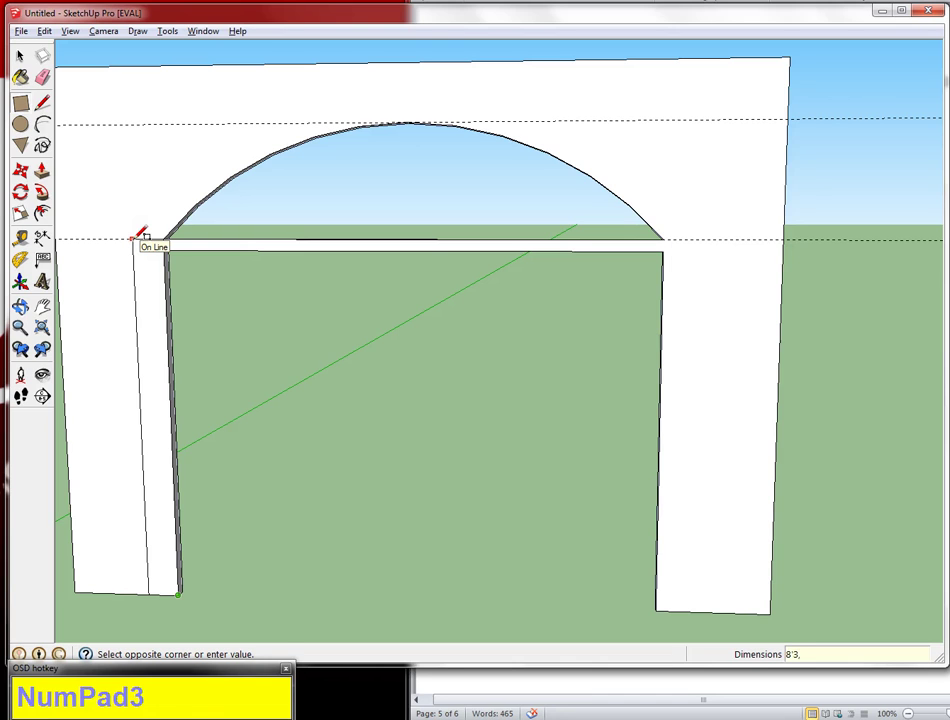
text(9)
key(Return)
Check the column depth in the PDF plan and pull the left column's face out 4".
key(p)
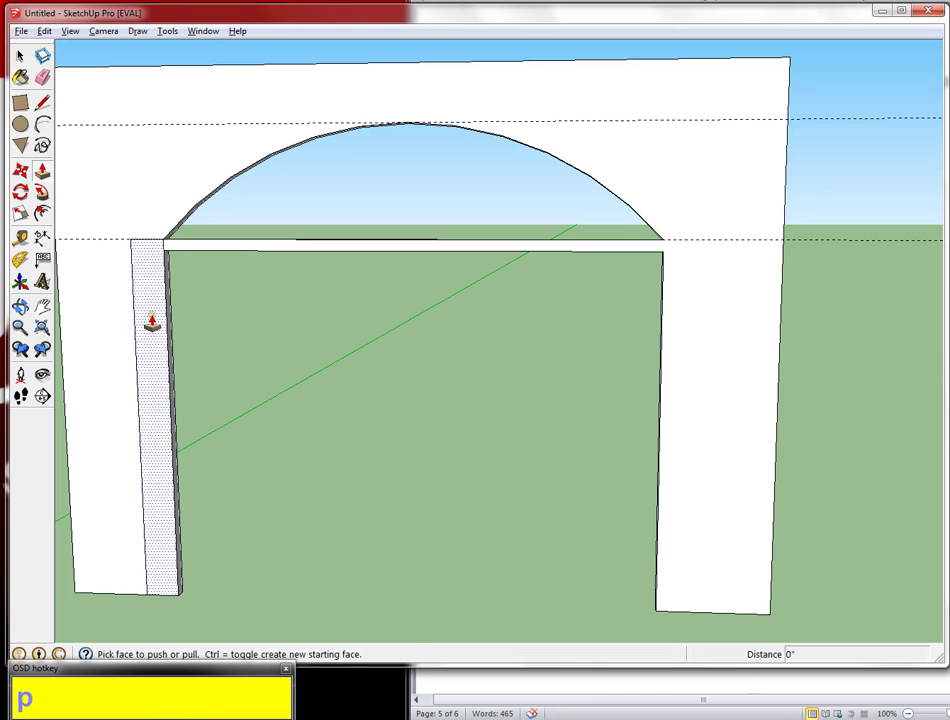
click(151, 322)
key(alt+Tab)
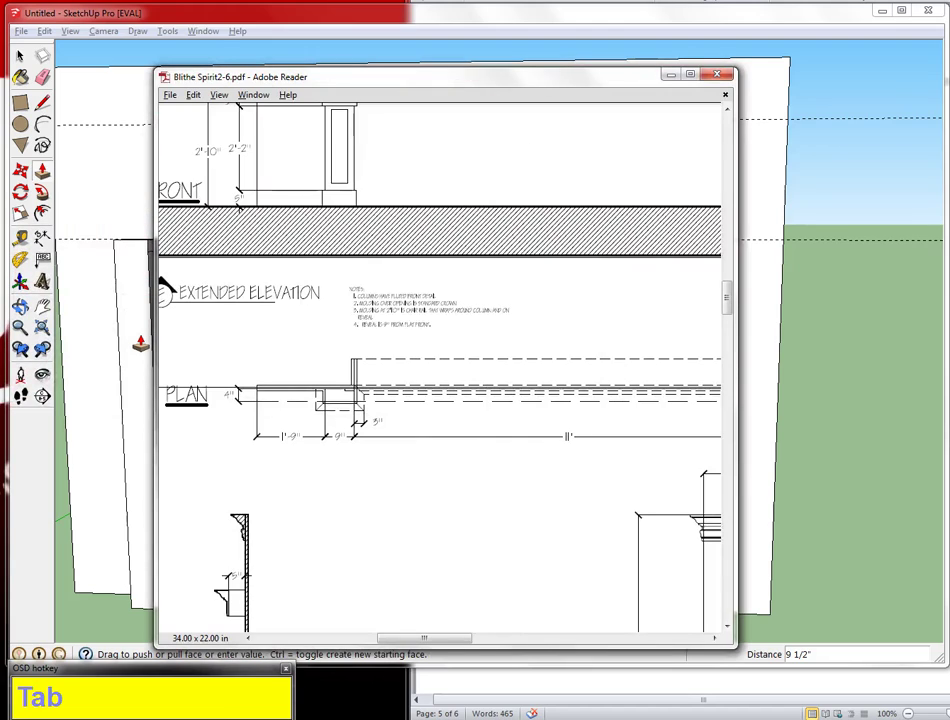
key(alt)
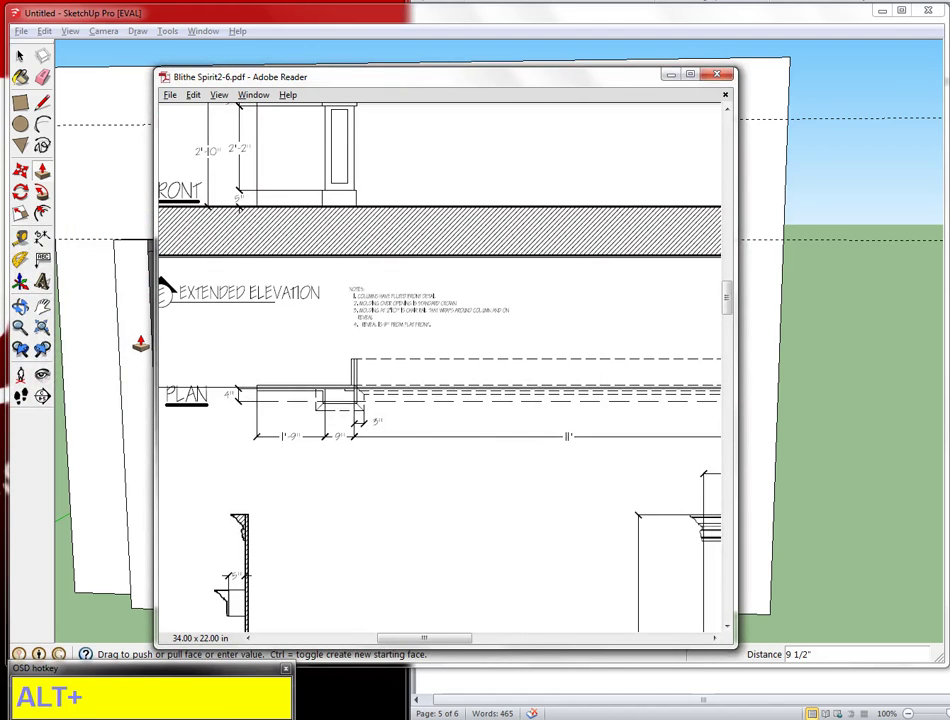
key(alt+Tab)
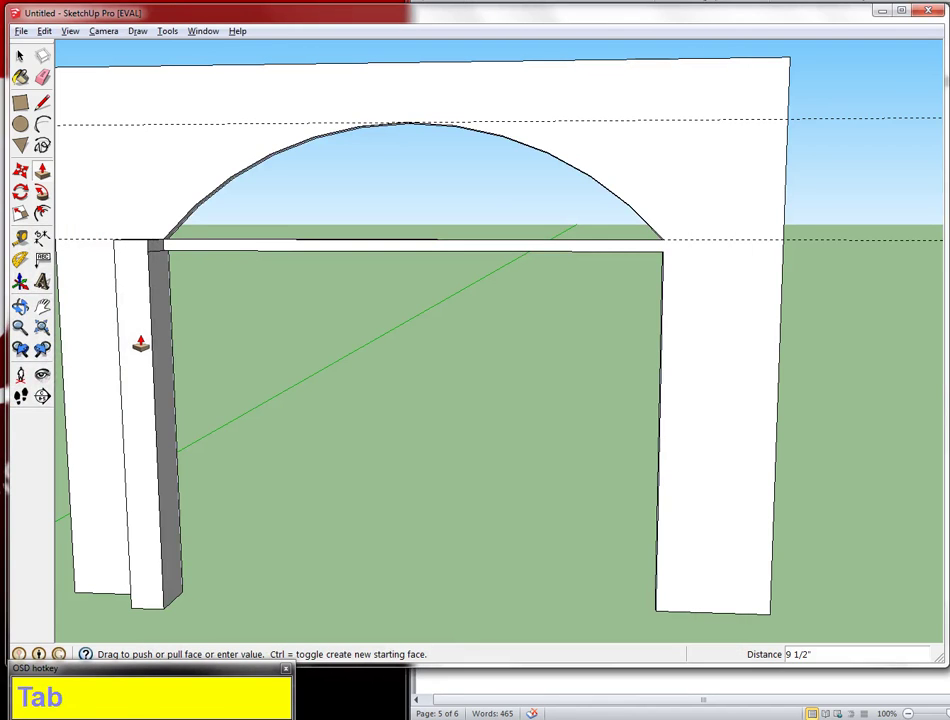
text(4)
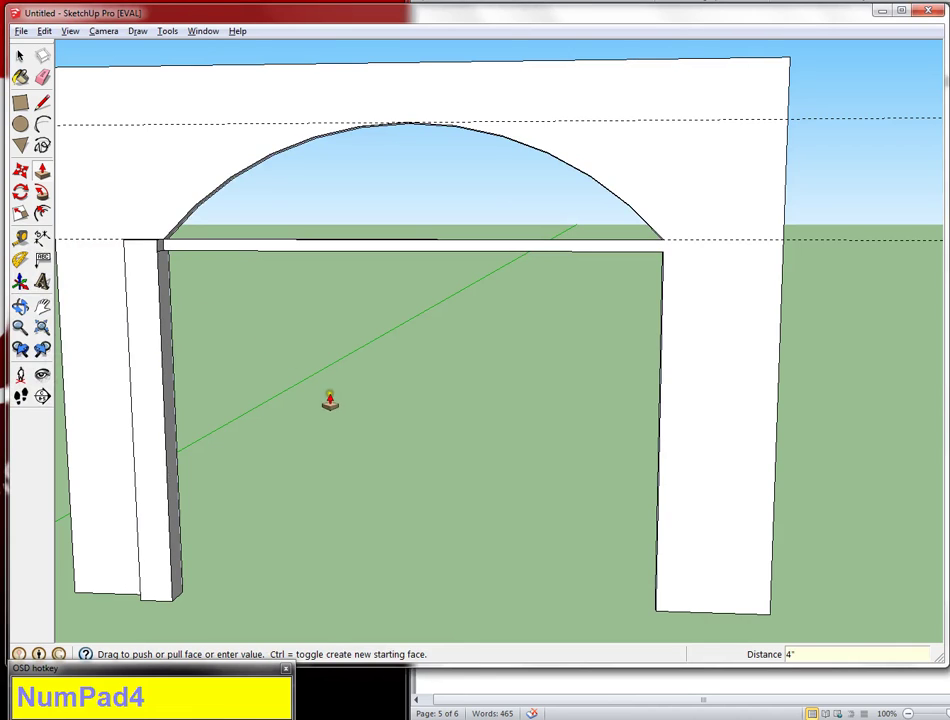
Place a vertical guide 9" outside the right edge of the rectangular opening on the wall face.
text(r)
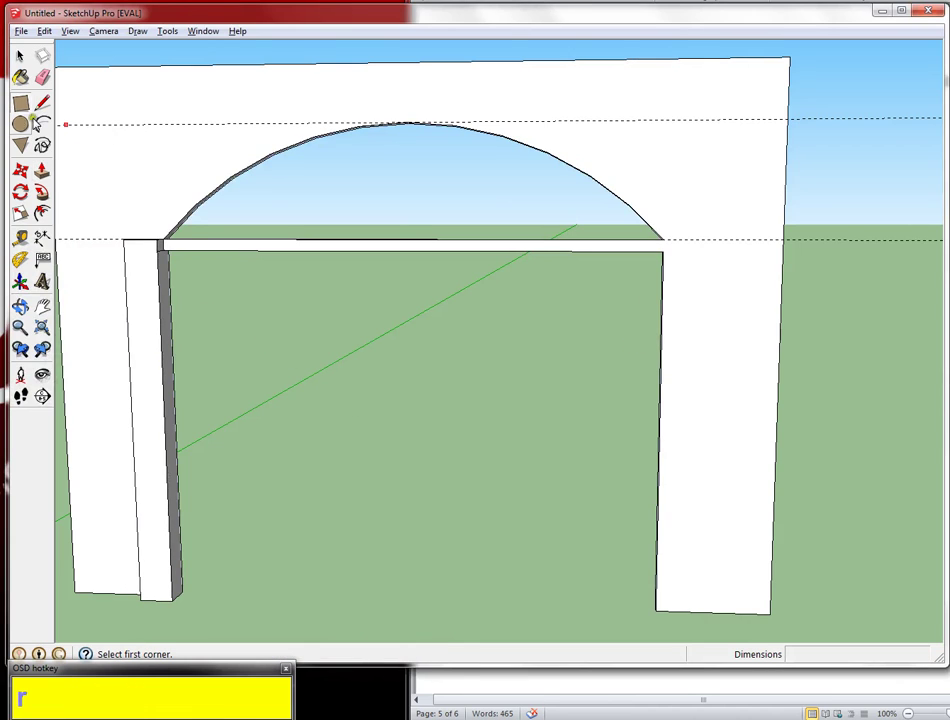
click(20, 259)
click(659, 434)
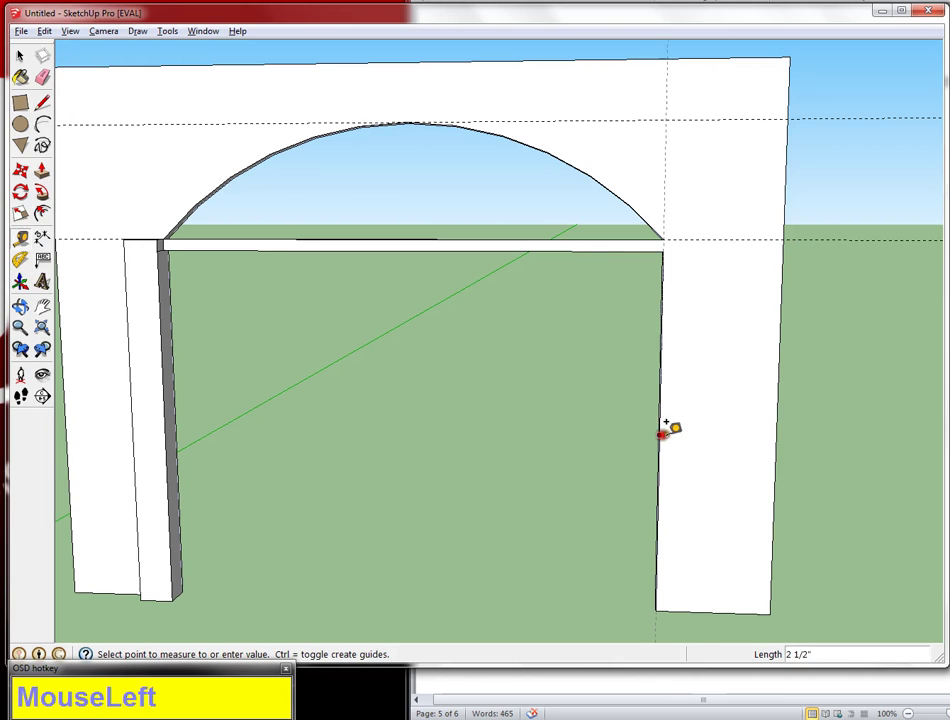
text(9")
key(Return)
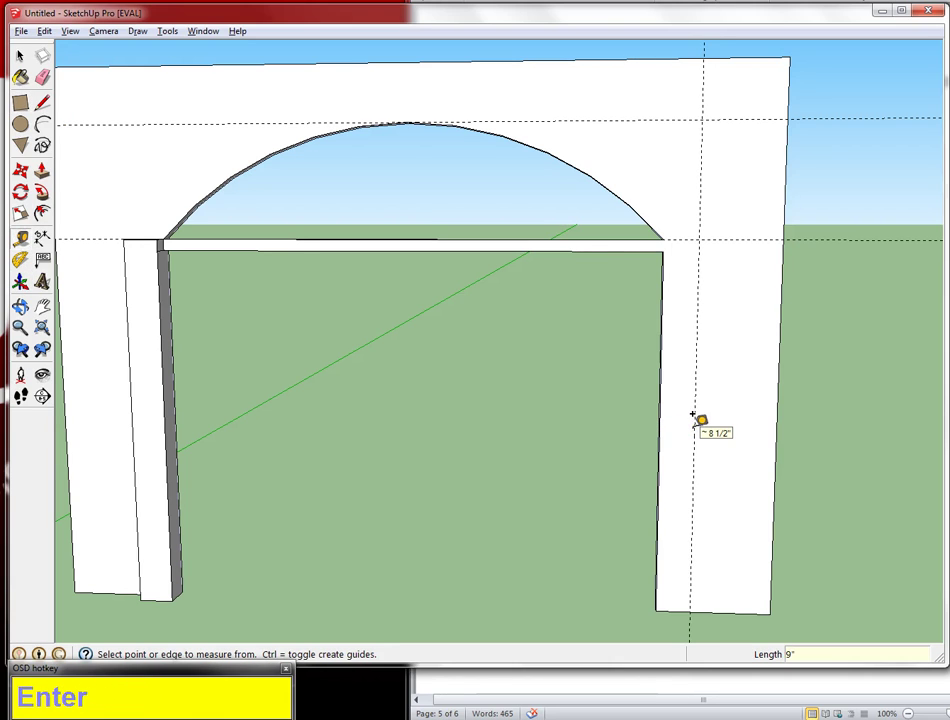
Draw an 8'3" by 9" rectangle between the 9" guide and the opening's bottom-right corner and pull it out 4".
key(r)
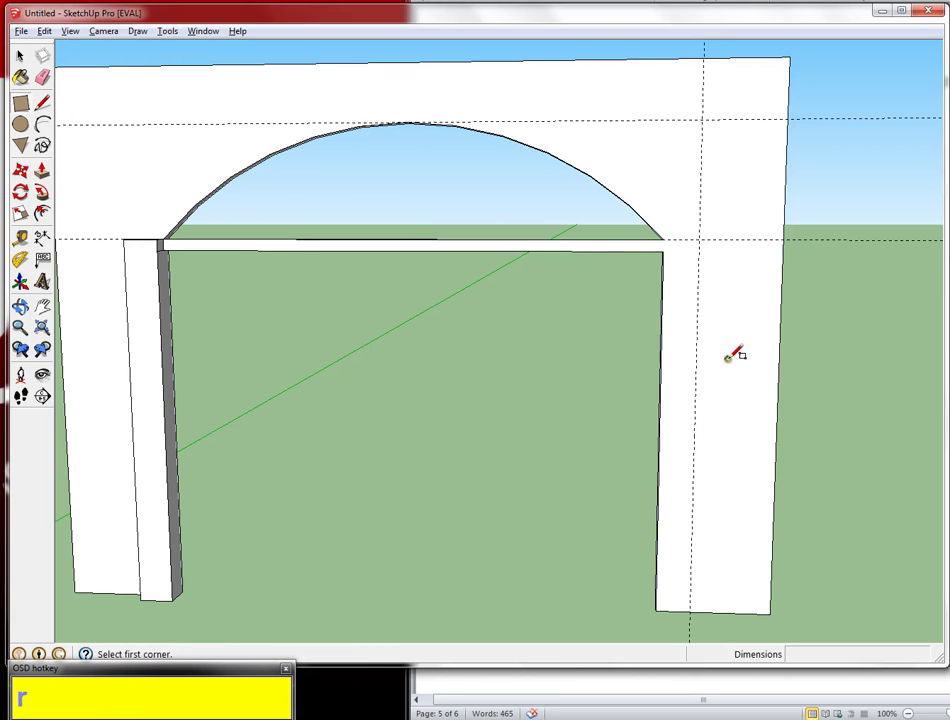
click(700, 239)
click(659, 607)
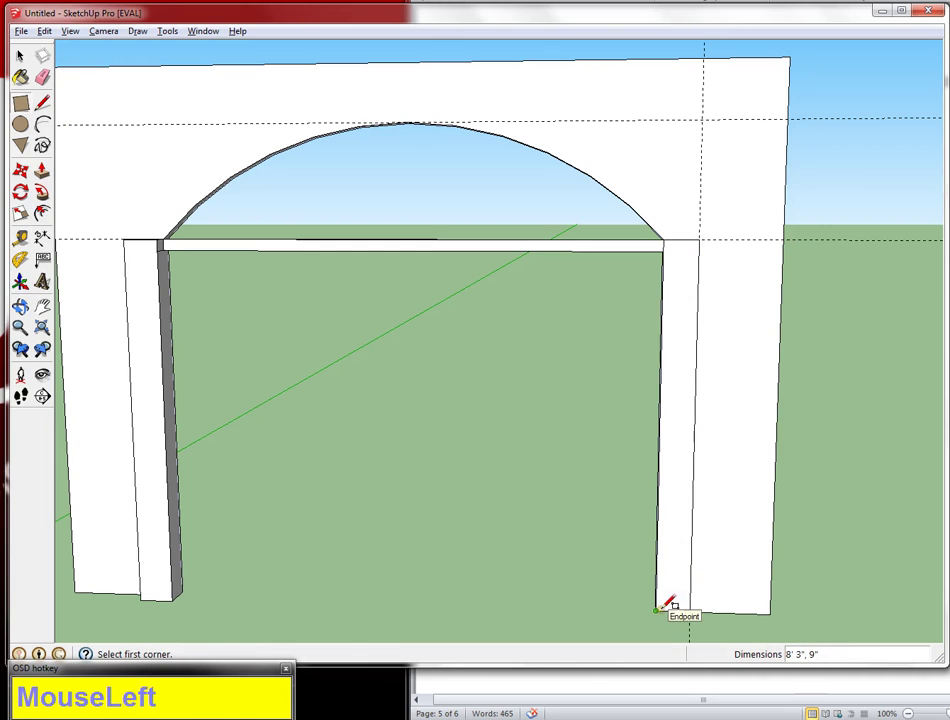
key(p)
click(675, 562)
text(4)
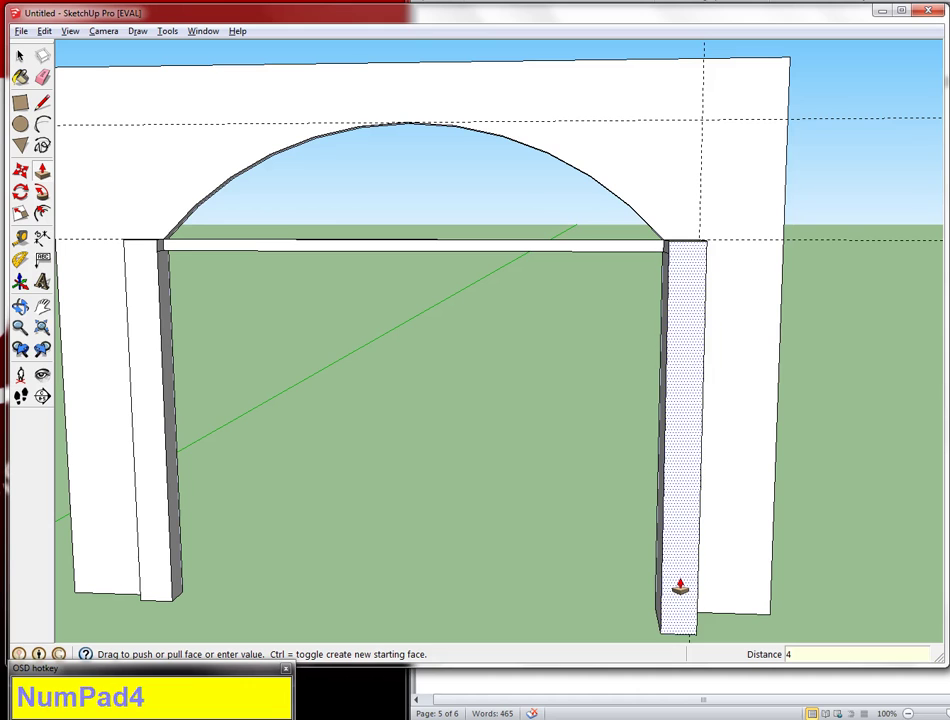
key(Return)
Erase the leftover seam edges on the inner faces of both columns, undoing any erasure that removes too much.
middle_drag(540, 503, 360, 477)
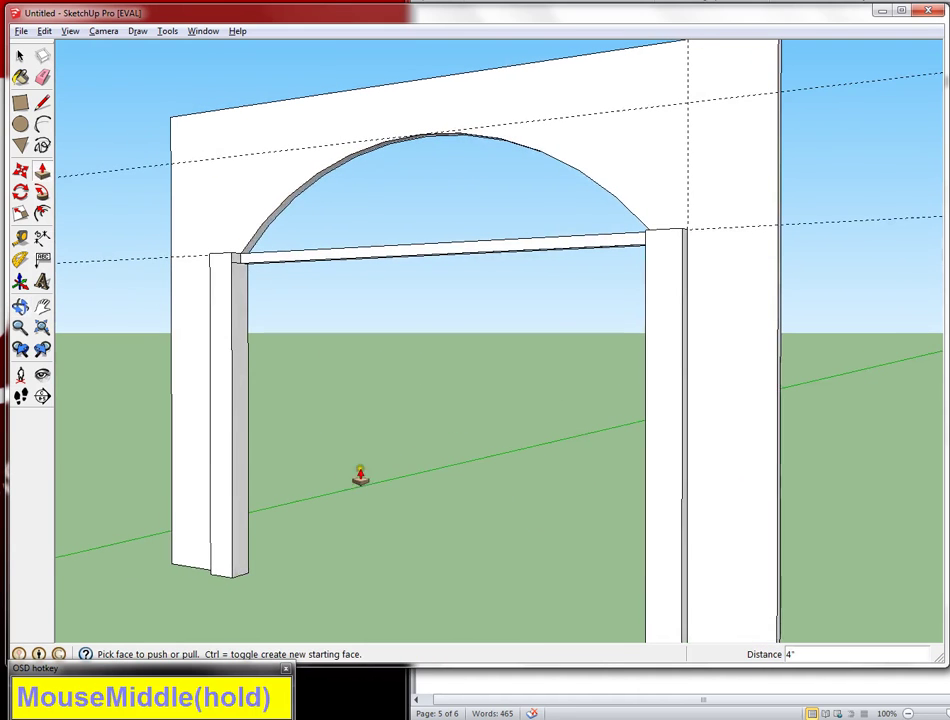
key(e)
click(236, 263)
middle_drag(453, 366, 808, 397)
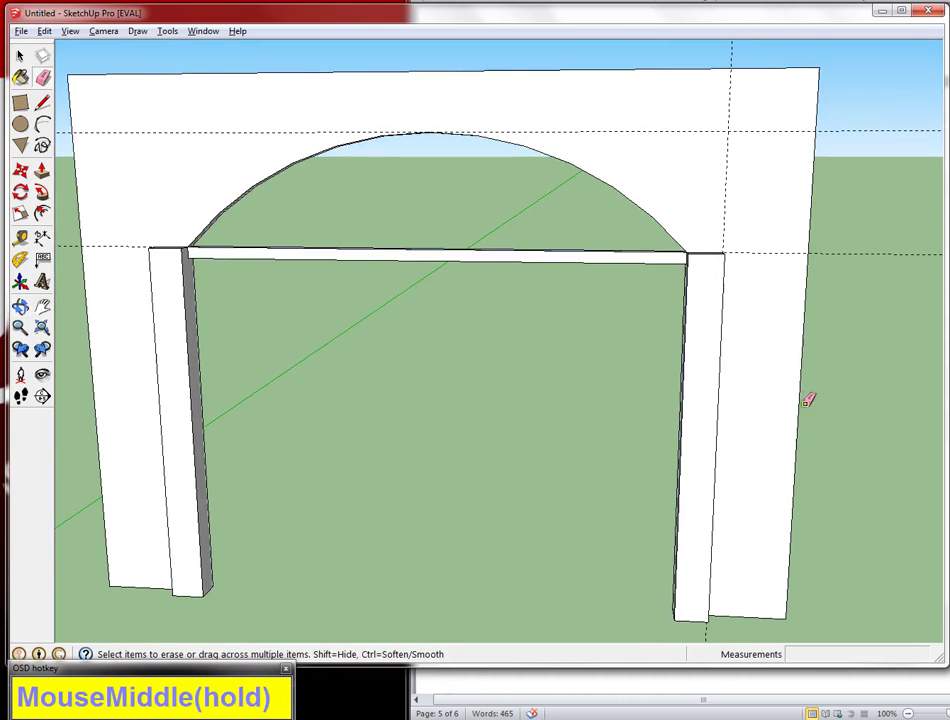
middle_drag(636, 356, 814, 372)
mouse_move(684, 265)
mouse_down()
mouse_move(690, 274)
mouse_move(670, 243)
mouse_move(657, 246)
mouse_move(686, 274)
mouse_up()
scroll(670, 243, up, 5)
click(666, 280)
key(ctrl+z)
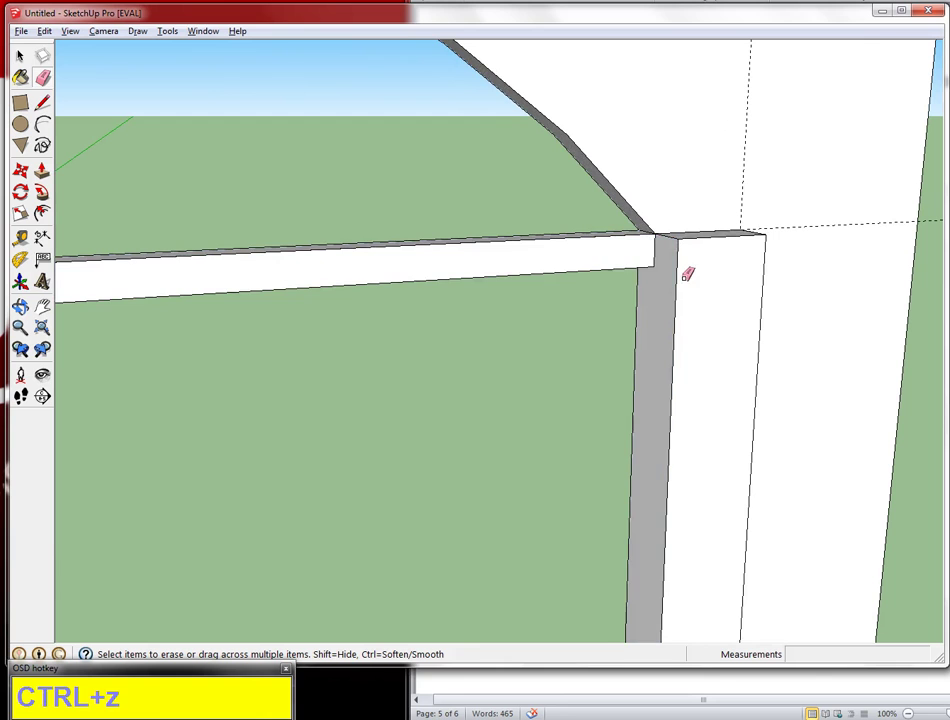
scroll(766, 314, down, 6)
mouse_move(763, 314)
middle_down()
mouse_move(742, 335)
mouse_move(450, 333)
mouse_move(483, 314)
middle_up()
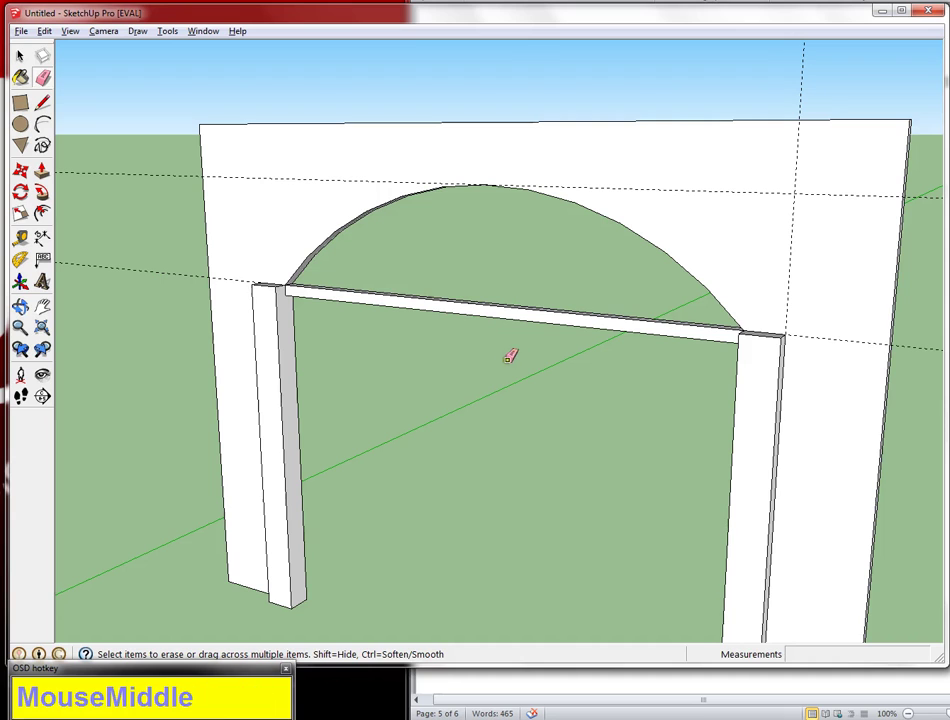
Examine the reveal note and the wall plan around the column and opening in the Blithe Spirit PDF.
key(p)
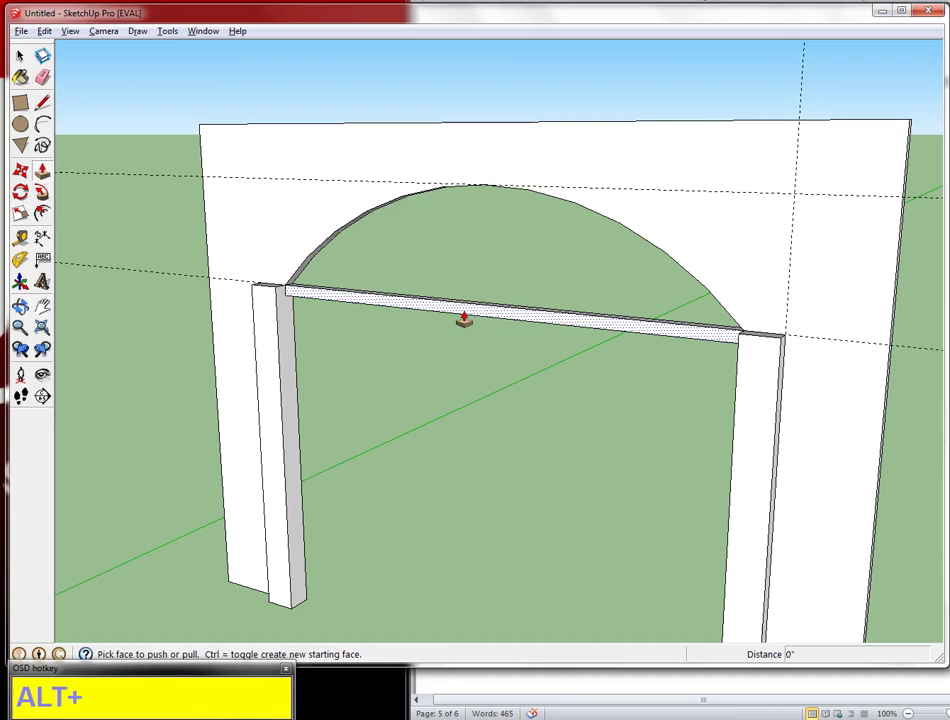
key(alt+Tab)
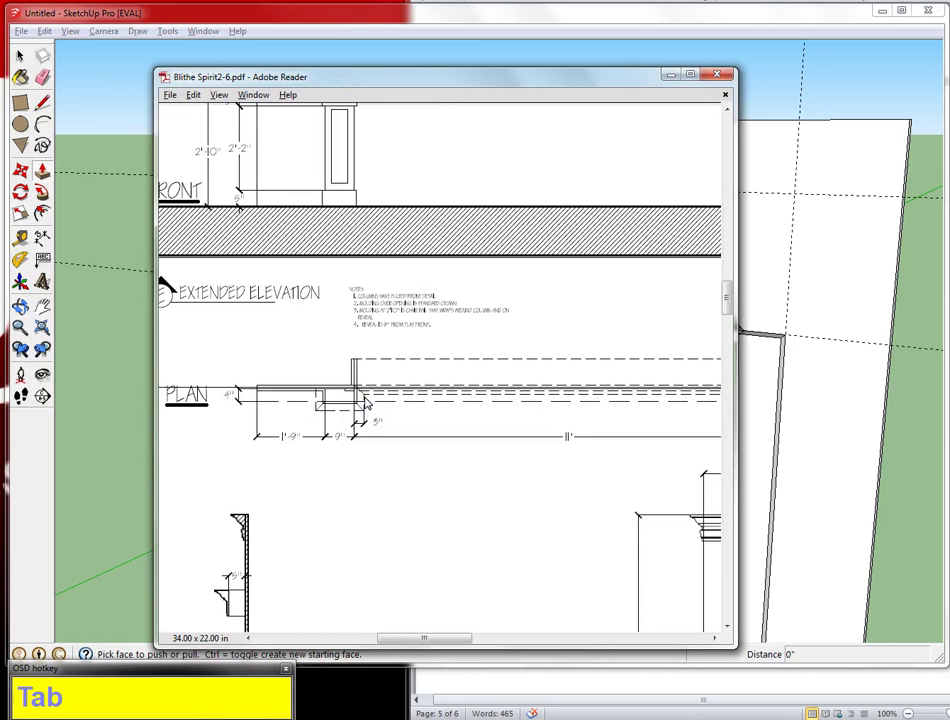
key(alt+Tab)
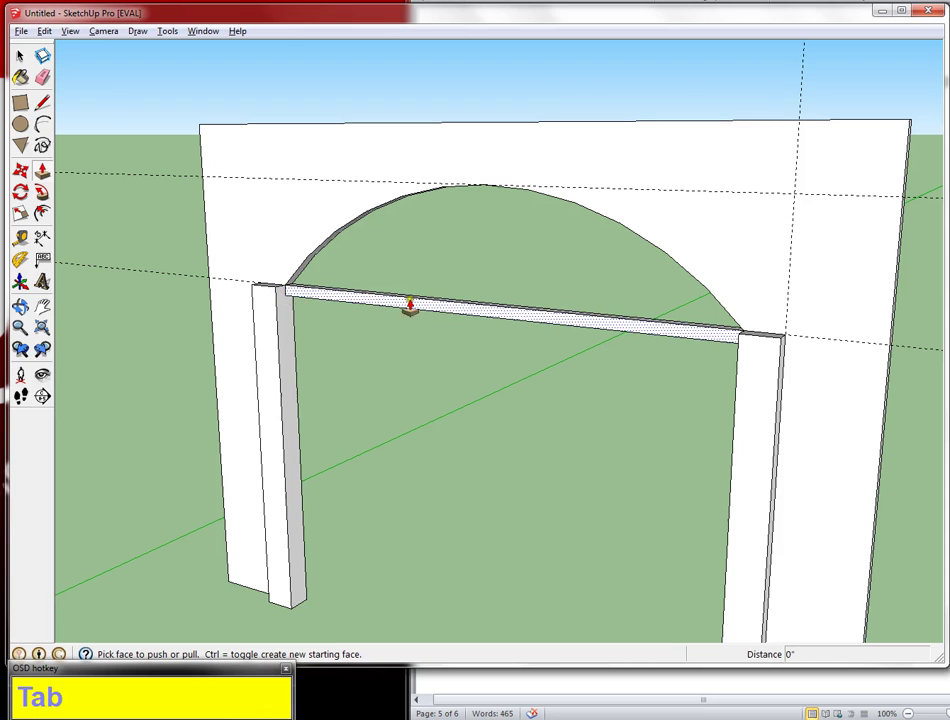
key(alt+Tab)
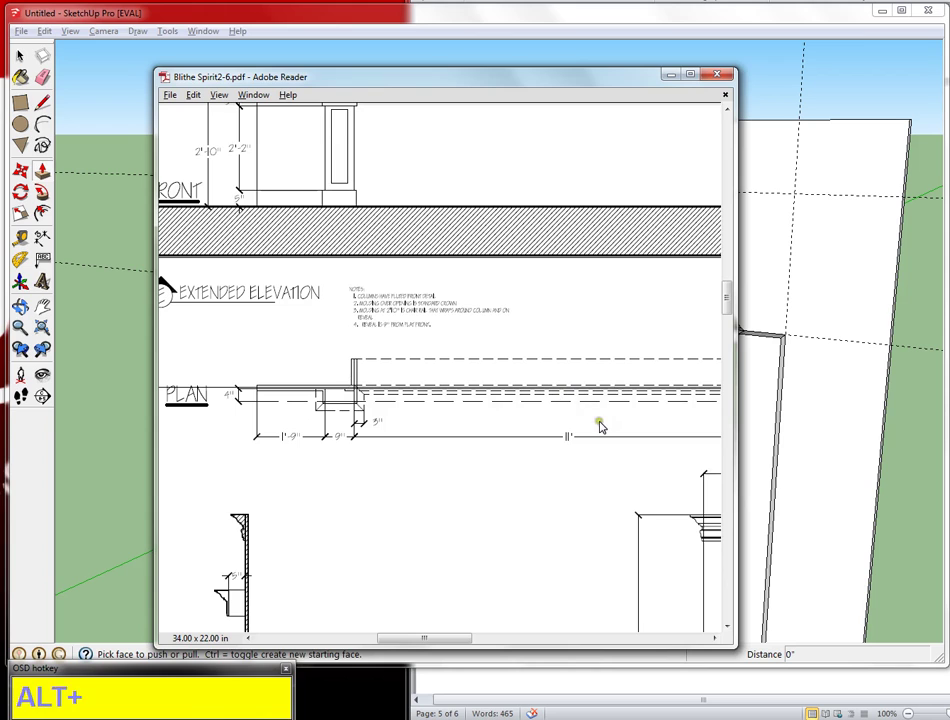
key(alt+Tab)
key(alt+Tab)
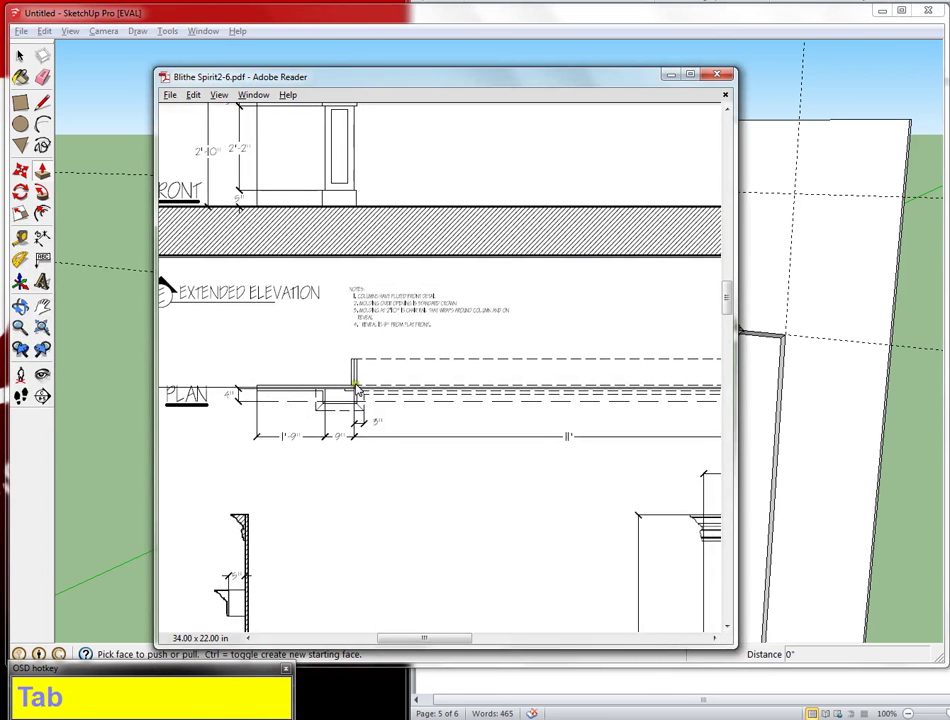
key(alt+Tab)
Offset the arch's curved edge 1" outward on the back face of the wall.
mouse_move(604, 392)
middle_down()
mouse_move(613, 396)
mouse_move(244, 384)
middle_up()
shift+middle_drag(409, 495, 450, 384)
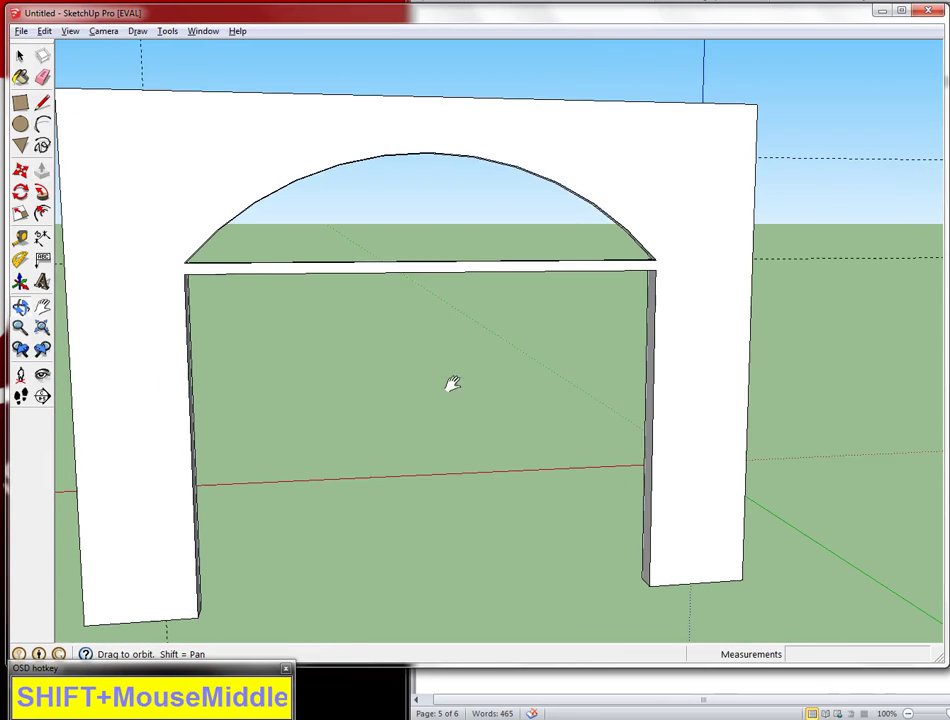
click(42, 213)
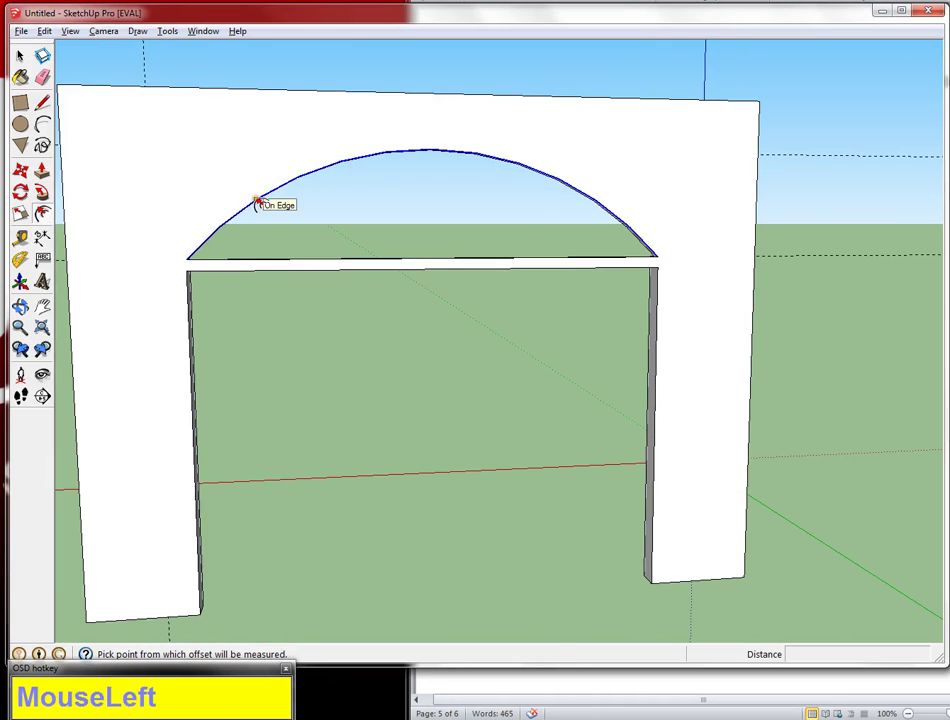
click(258, 202)
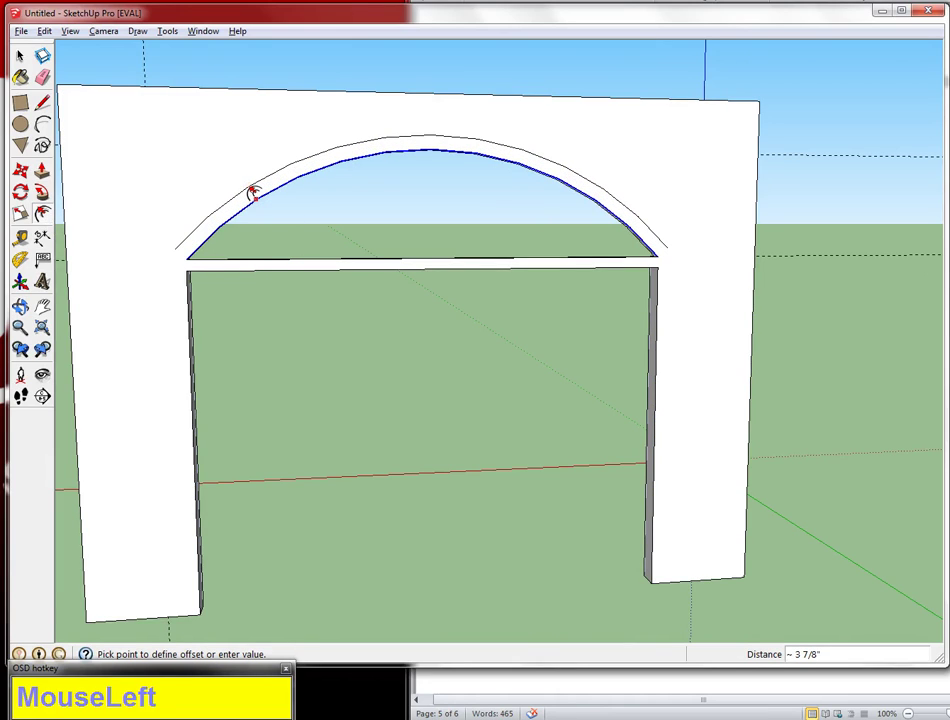
text(1")
key(Return)
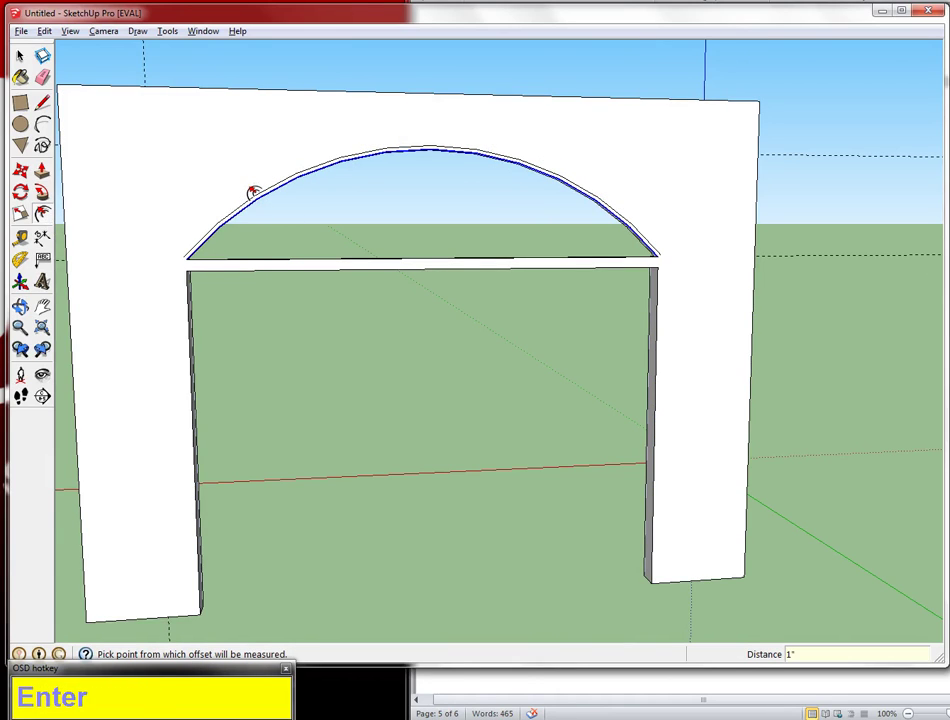
Try to offset only the arch opening's straight bottom edge on the back face.
scroll(232, 269, up, 3)
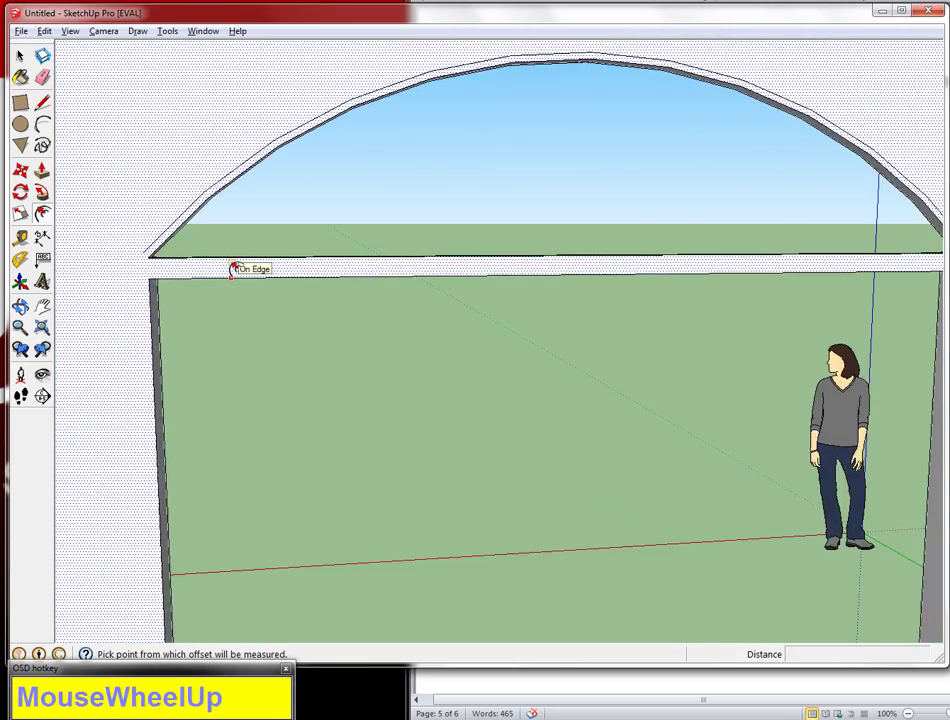
scroll(235, 265, up, 2)
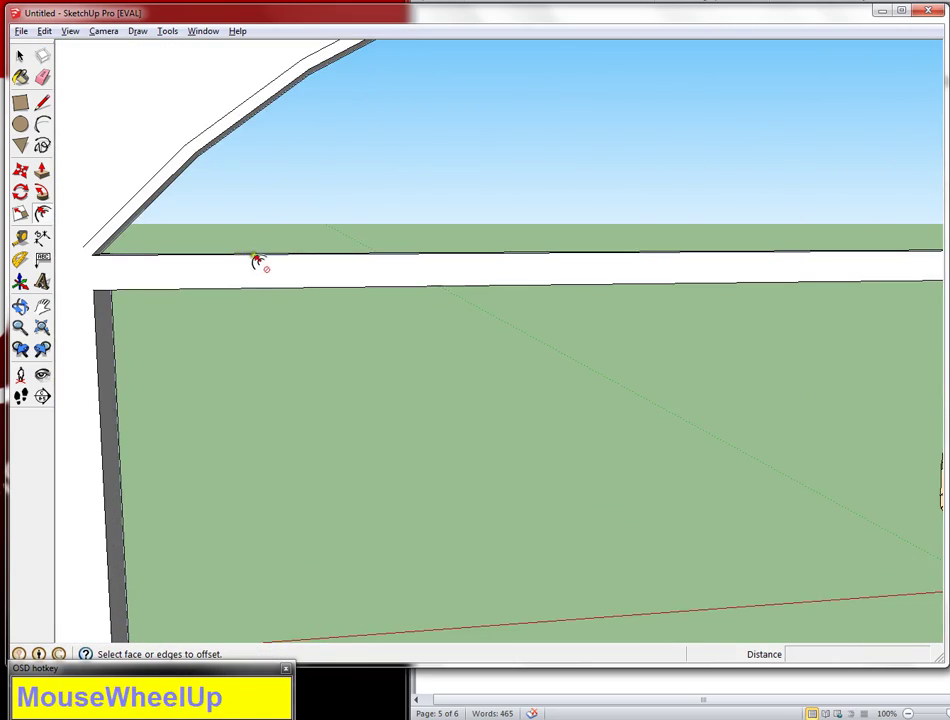
mouse_move(258, 262)
middle_down()
mouse_move(218, 344)
mouse_move(195, 248)
middle_up()
key(space)
click(199, 248)
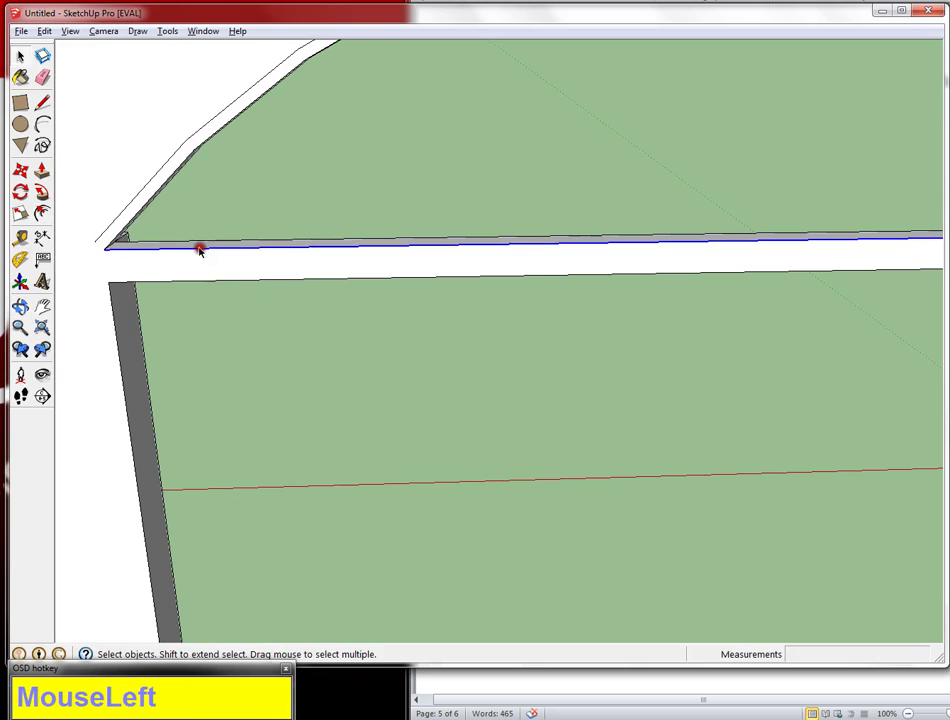
click(39, 212)
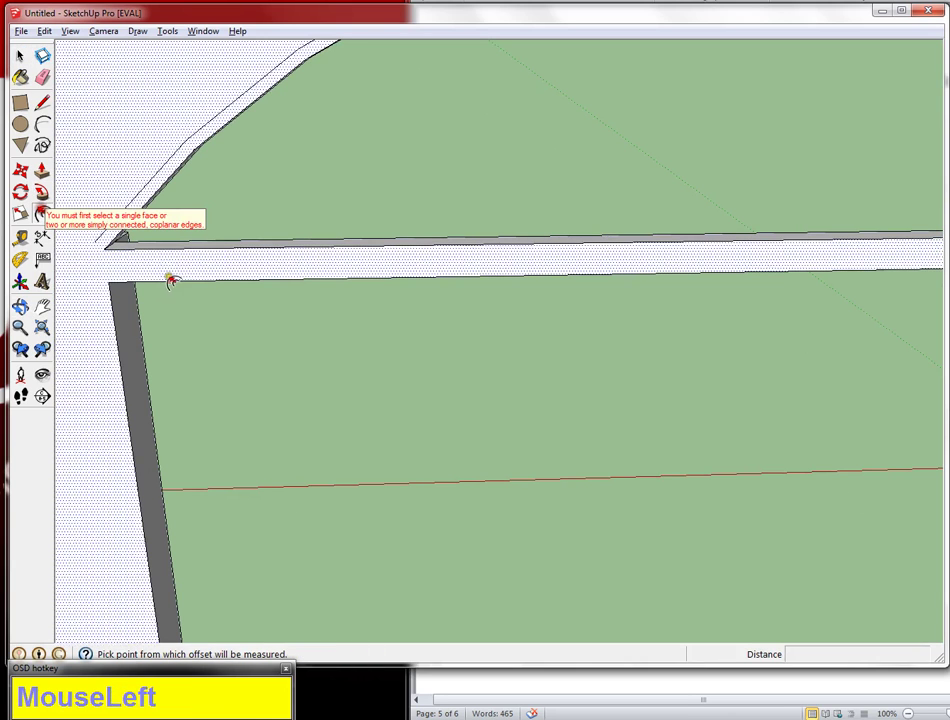
Try to offset the horizontal strip's upper and lower edges together with the rectangular opening's left edge.
key(space)
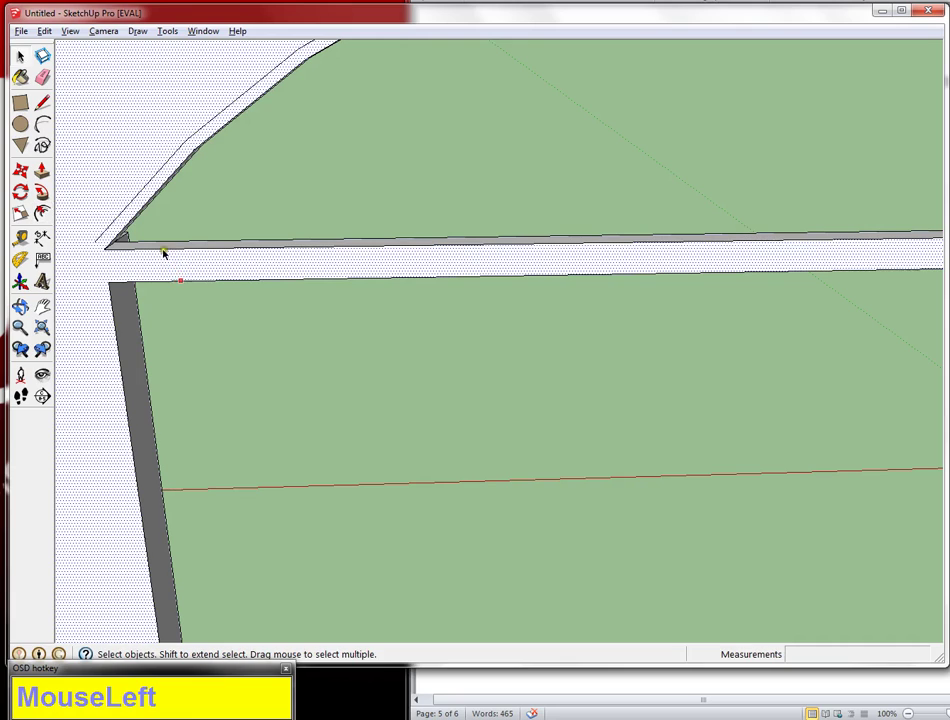
click(164, 250)
shift+click(175, 280)
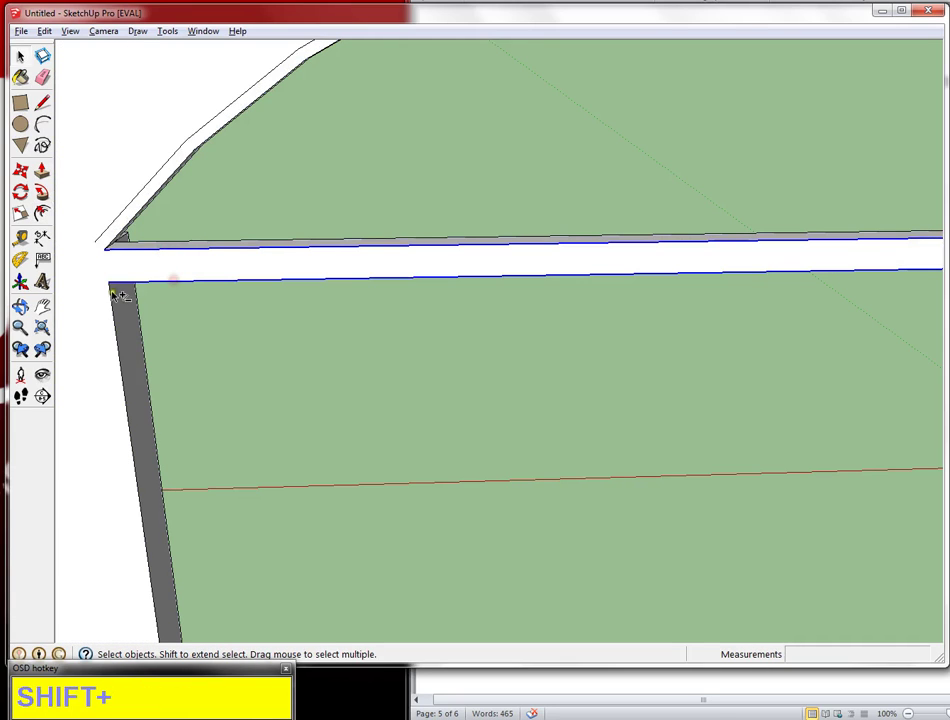
shift+click(114, 295)
key(shift+o)
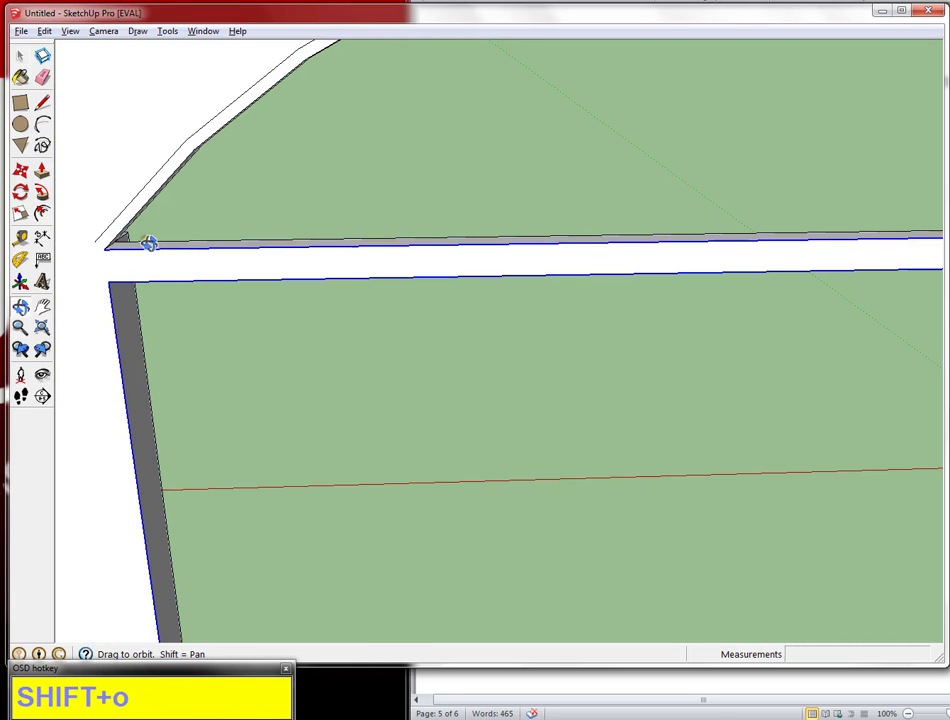
click(42, 213)
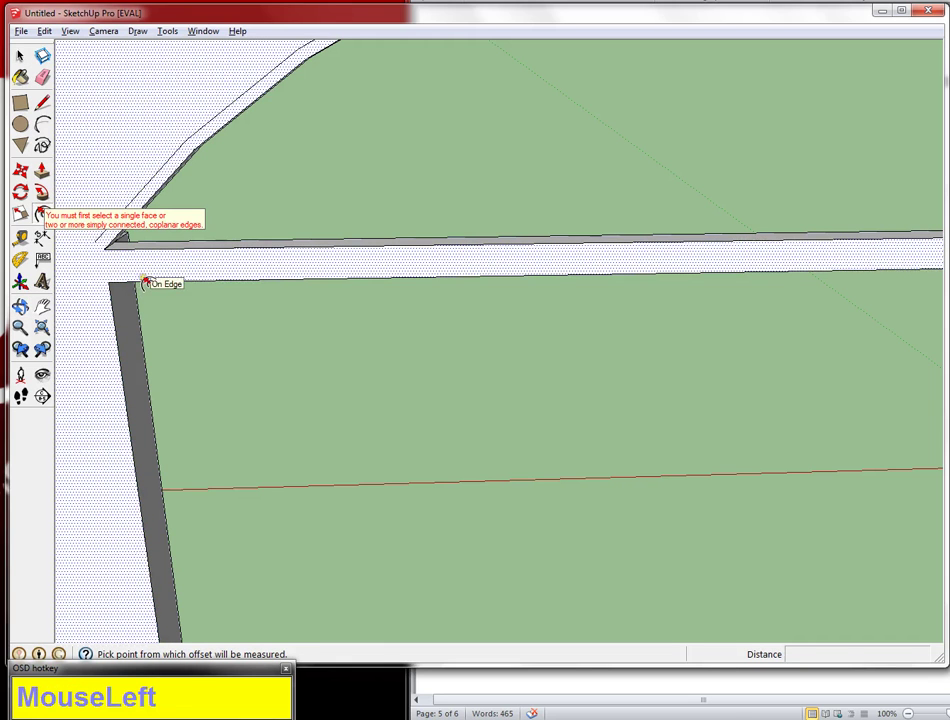
Offset the rectangular opening's two side edges and top edge together 1" outward on the back face.
scroll(146, 283, down, 3)
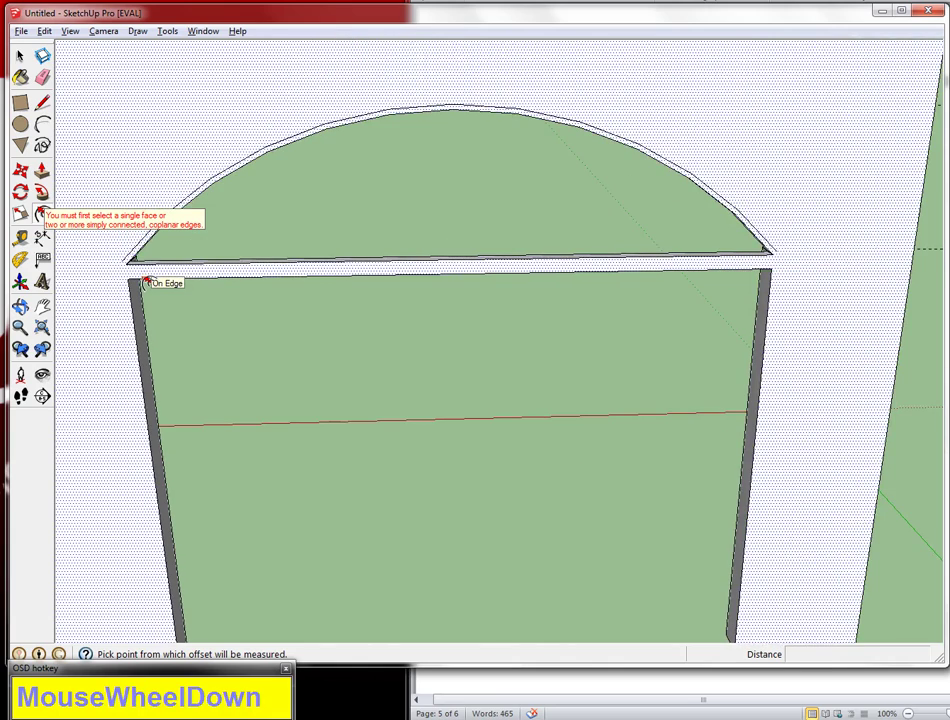
scroll(146, 283, down, 2)
shift+middle_drag(162, 302, 163, 254)
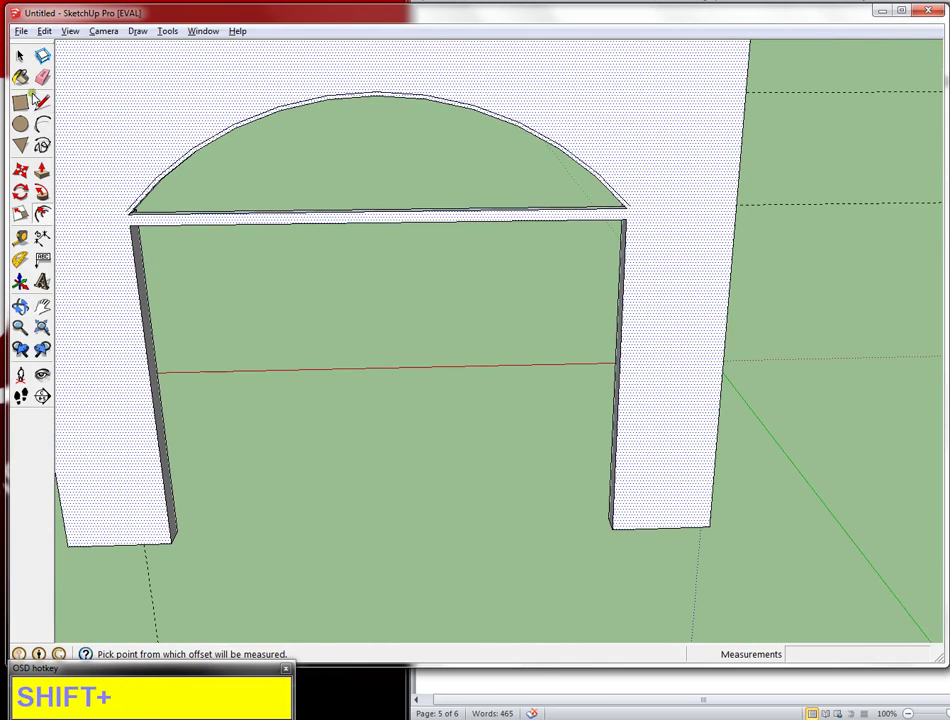
click(20, 56)
click(139, 283)
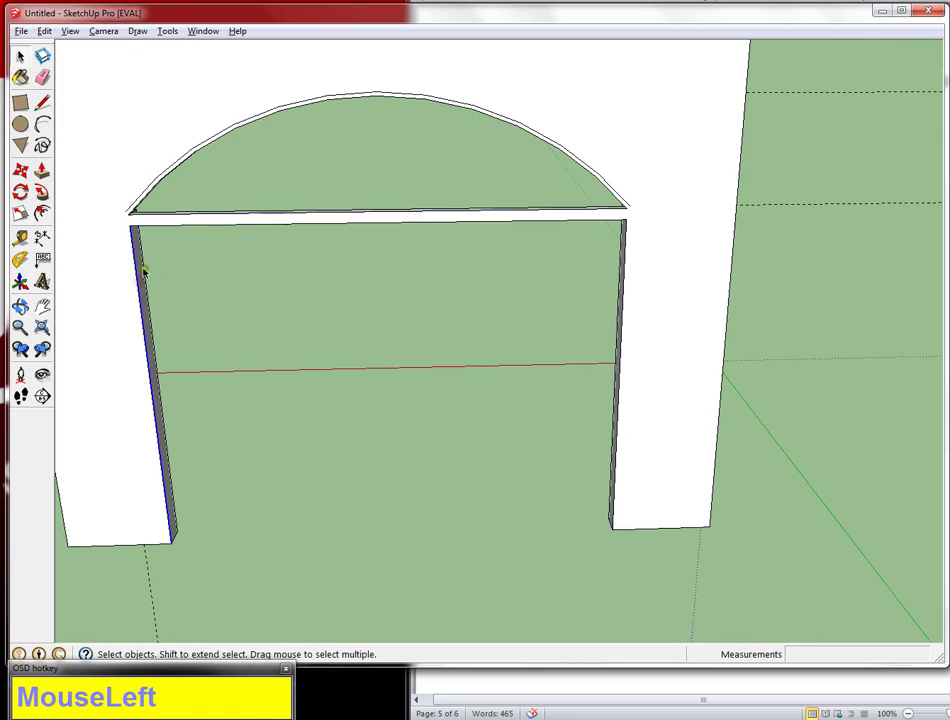
shift+click(169, 225)
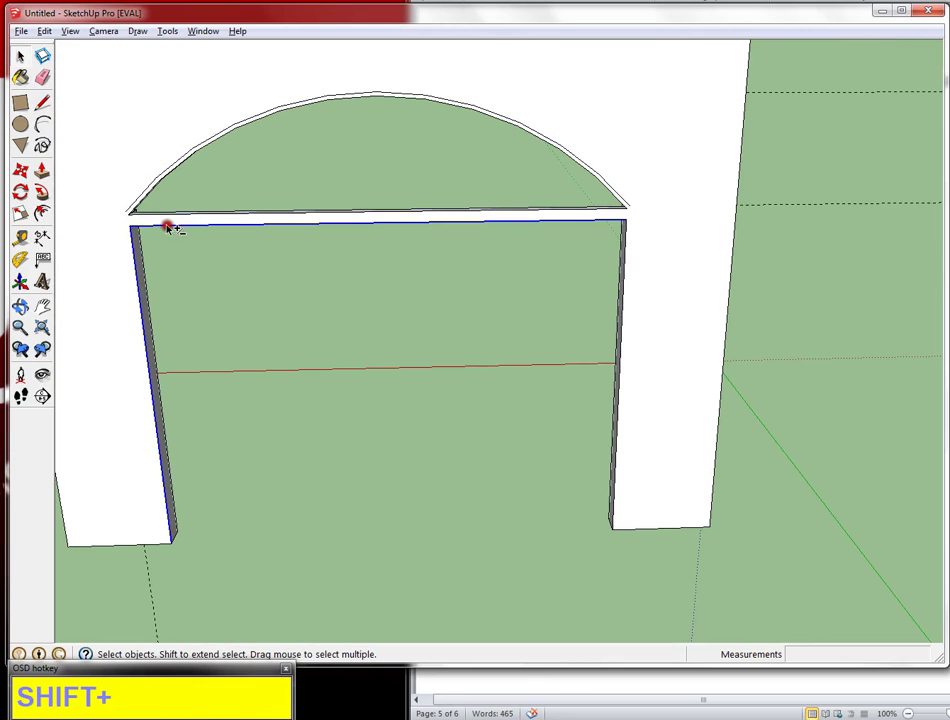
shift+click(621, 343)
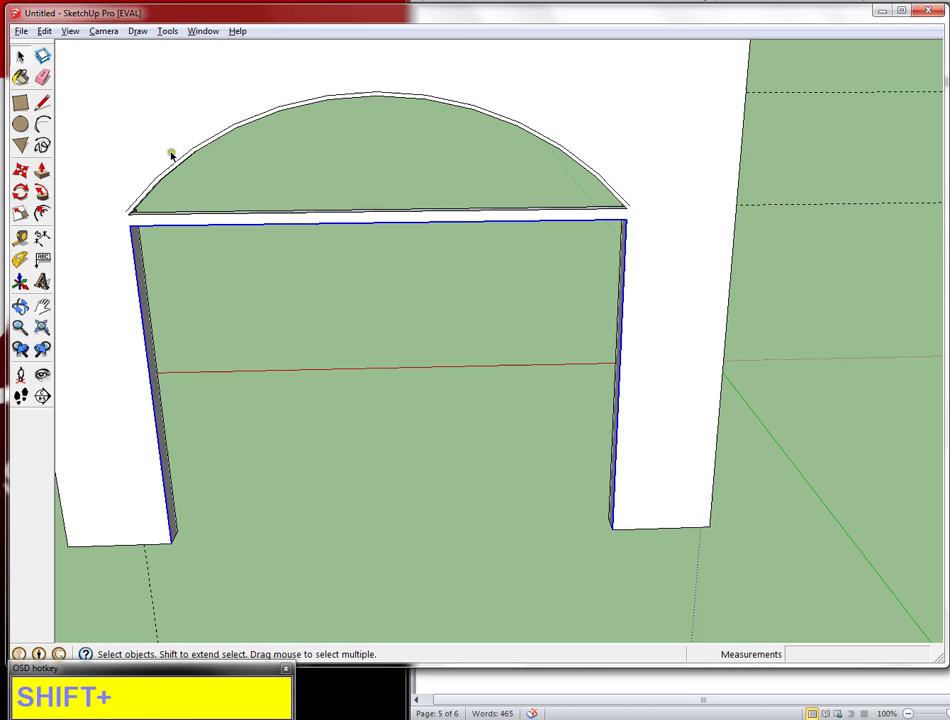
click(42, 214)
click(134, 267)
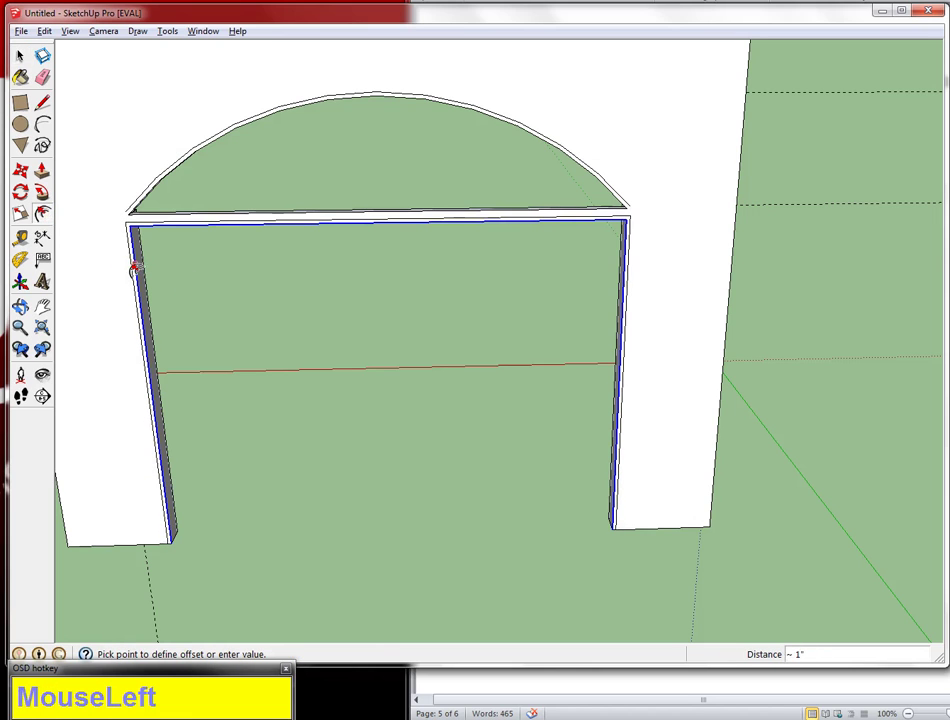
text(1)
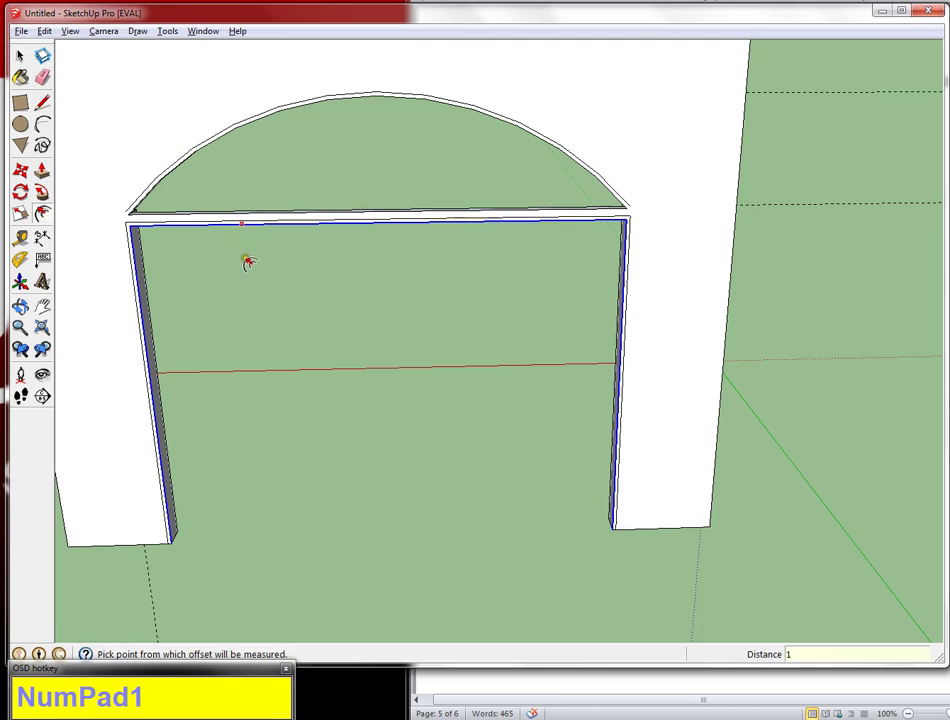
Draw an 11' line across the arch's base on the back face, joining its lower corners to close the curved reveal outline.
click(40, 101)
scroll(140, 212, up, 4)
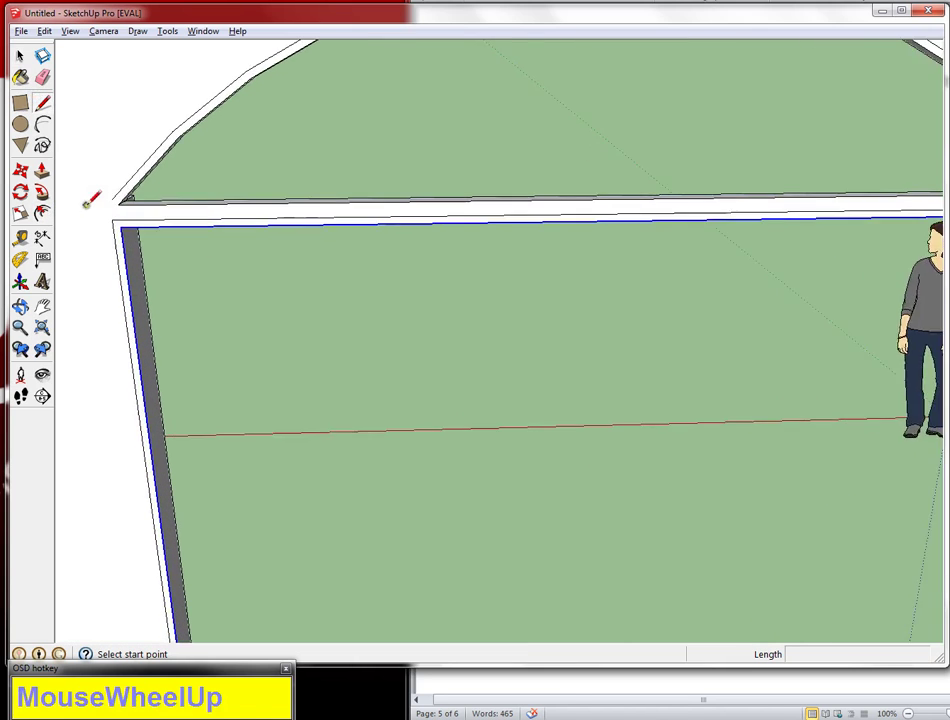
click(128, 199)
scroll(265, 210, down, 5)
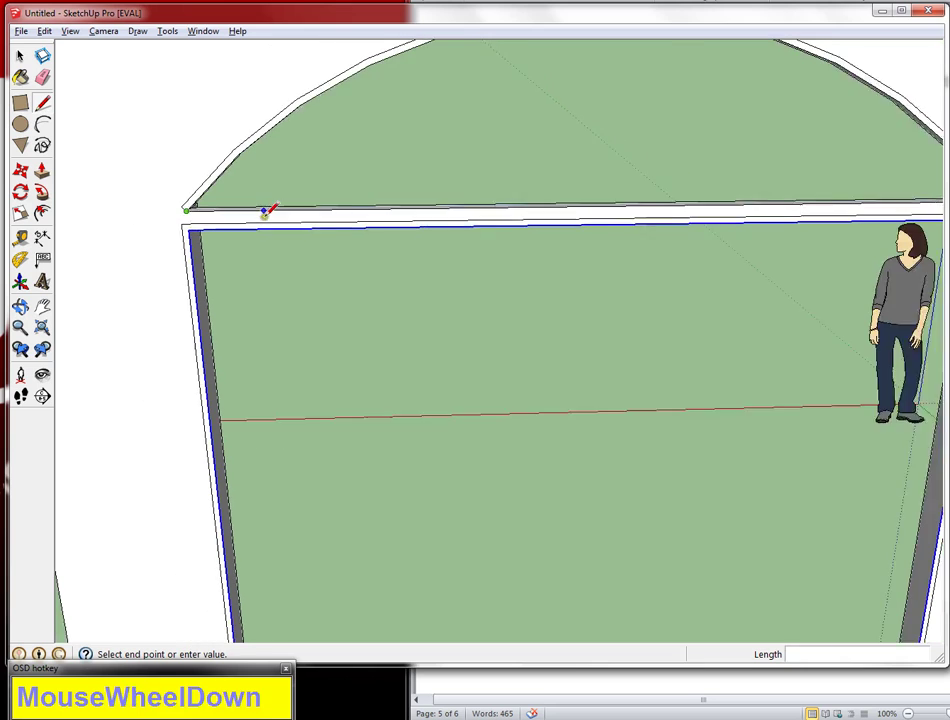
shift+middle_drag(636, 237, 418, 237)
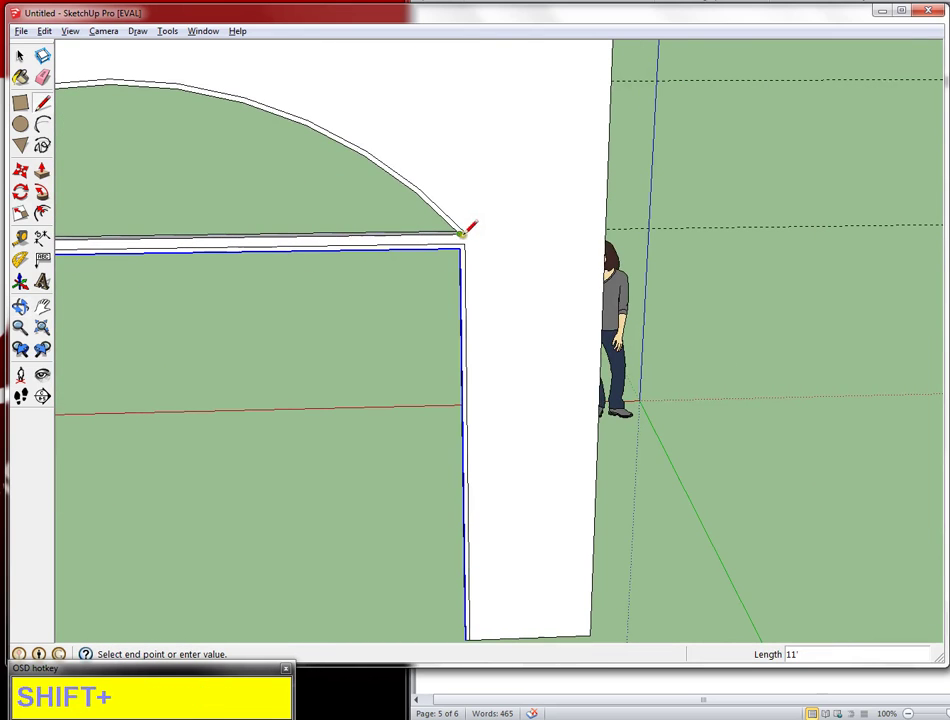
click(462, 233)
click(461, 233)
click(461, 233)
scroll(424, 218, down, 2)
shift+middle_drag(290, 185, 481, 231)
Delete the face filling the arch opening, keeping the narrow curved reveal strip around it.
key(shift+p)
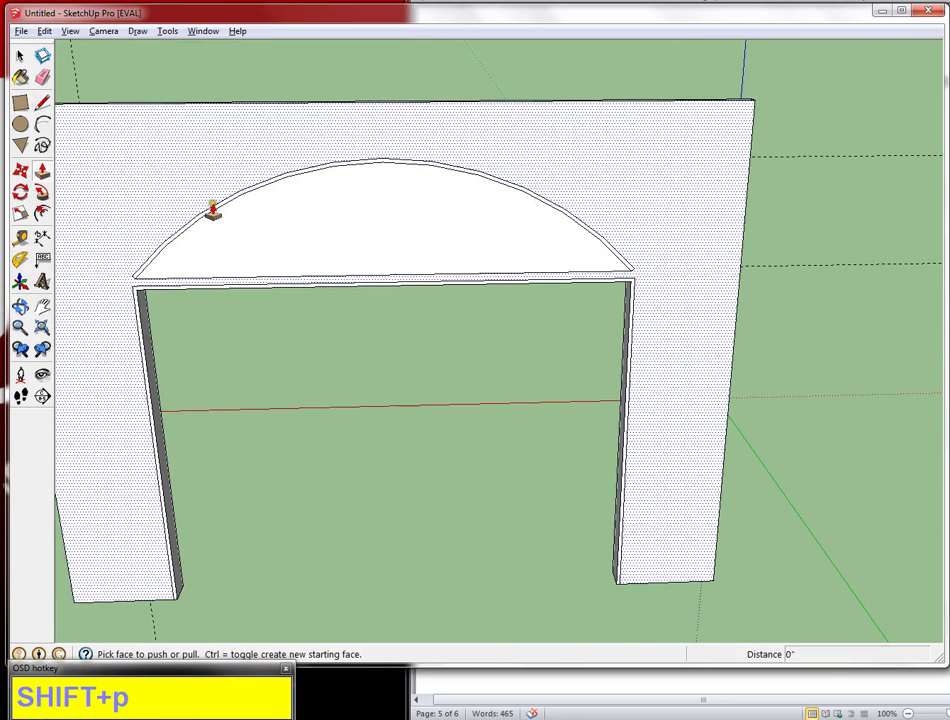
key(space)
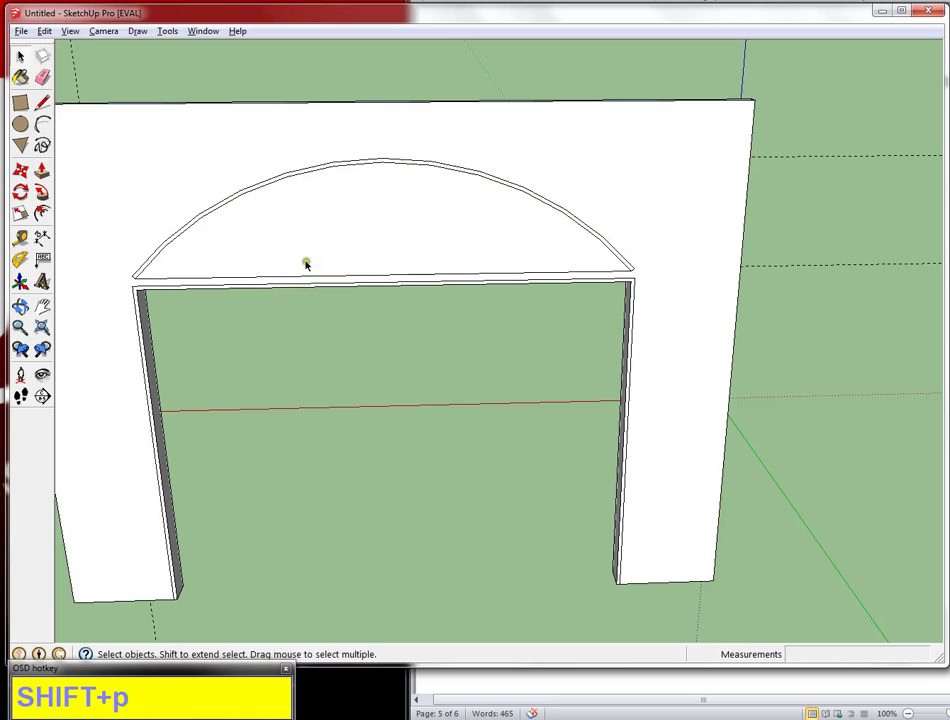
click(306, 256)
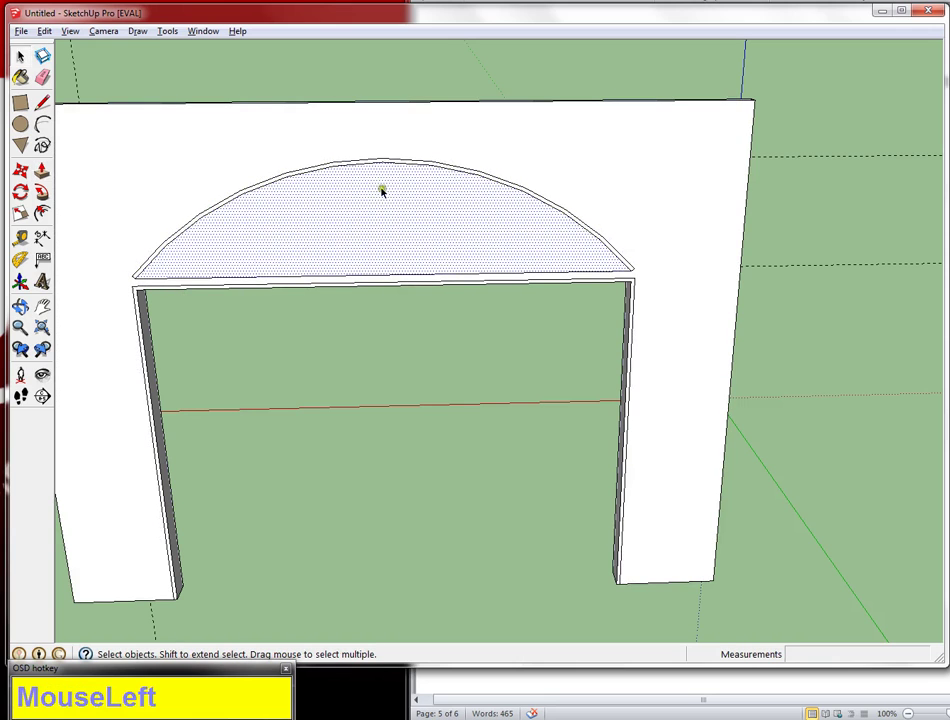
key(Delete)
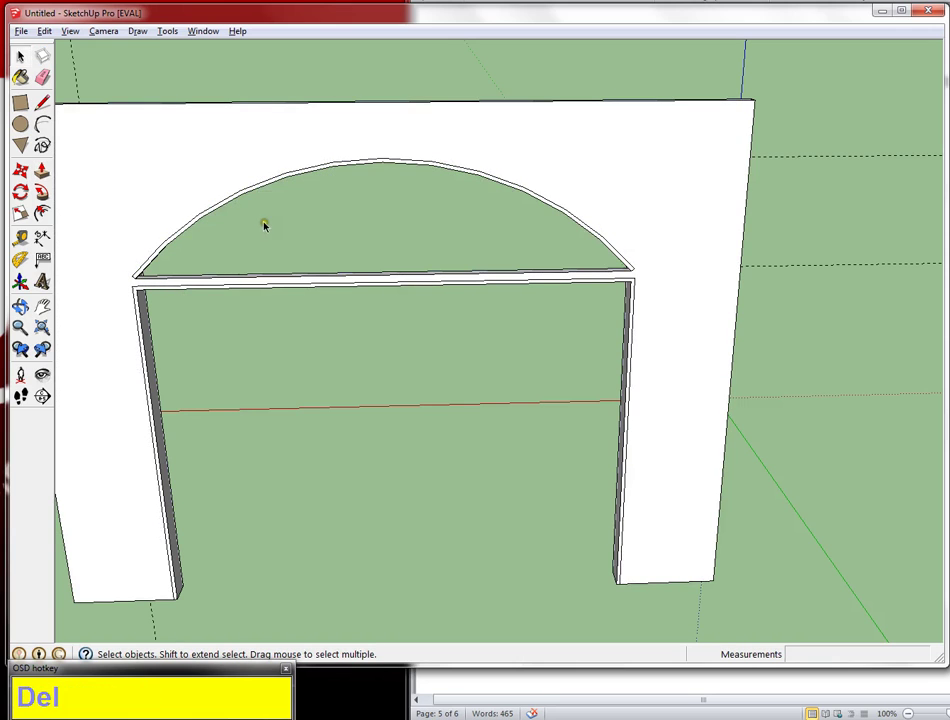
Check the reveal depth in the Blithe Spirit plan in Adobe Reader and extrude the curved reveal strip 9" from the wall's back.
key(p)
drag(220, 215, 207, 240)
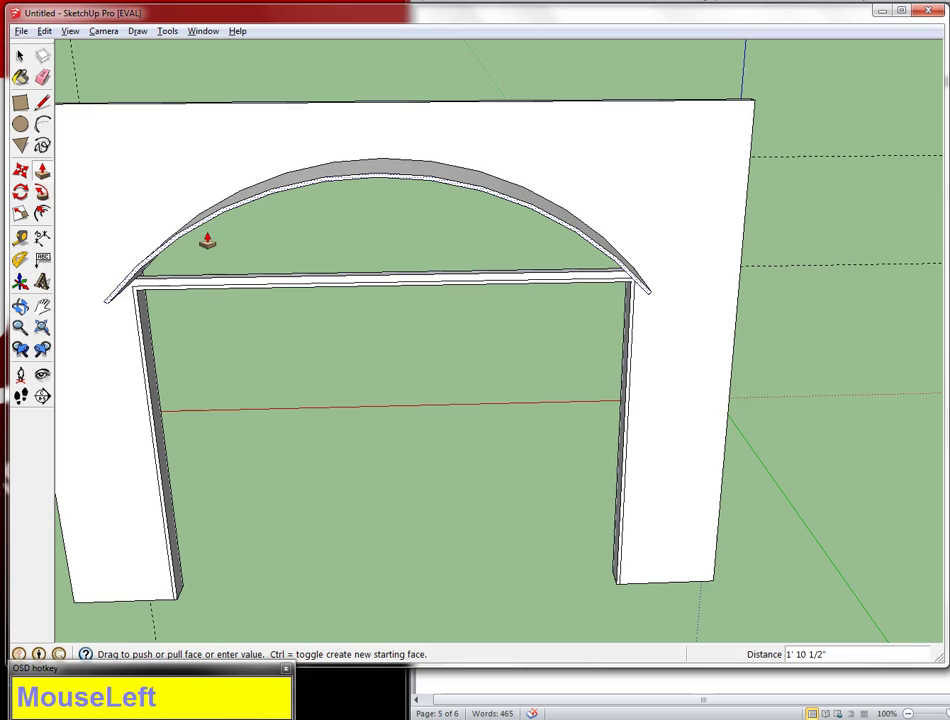
key(alt+Tab)
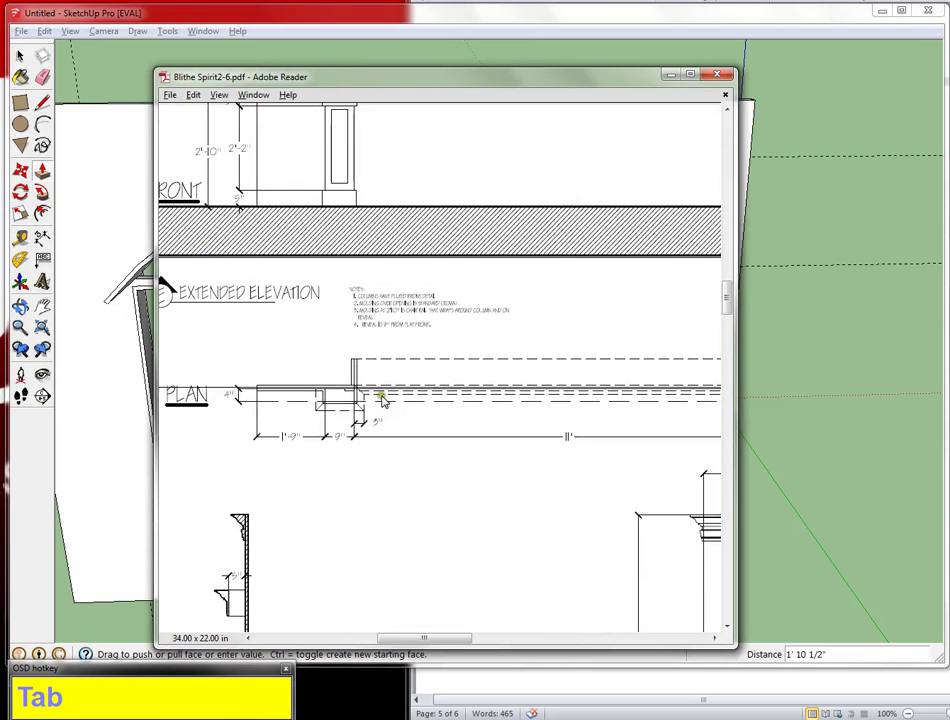
drag(665, 384, 273, 373)
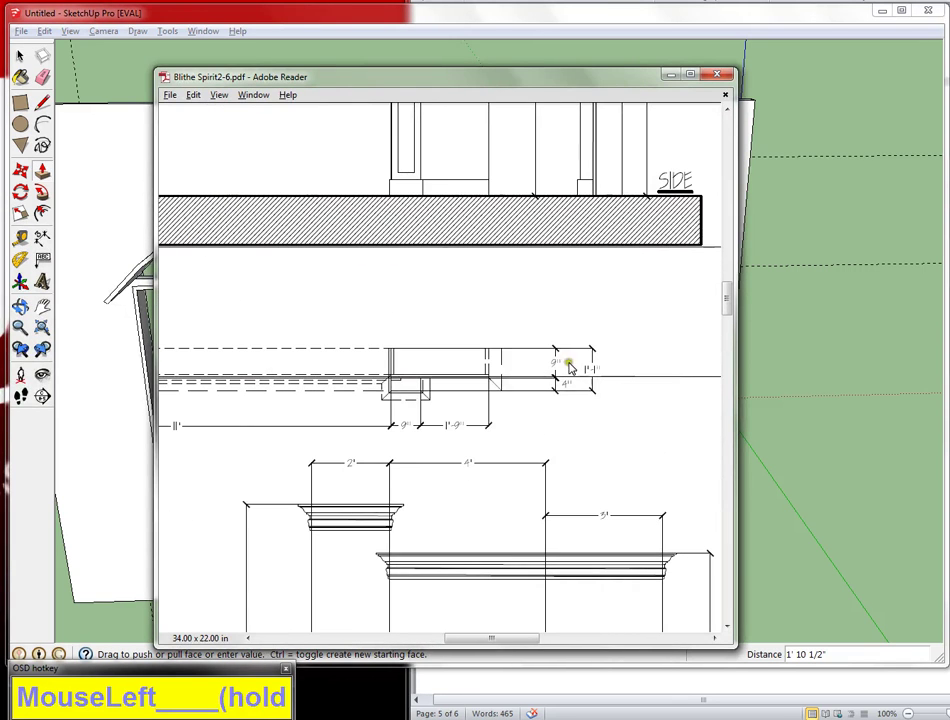
key(alt+Tab)
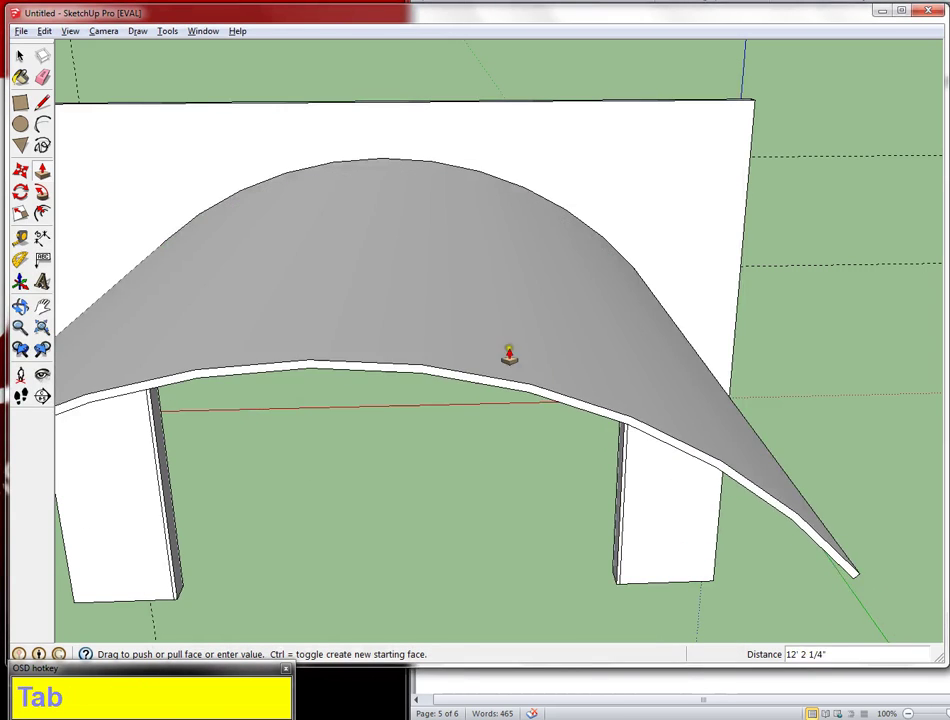
text(9")
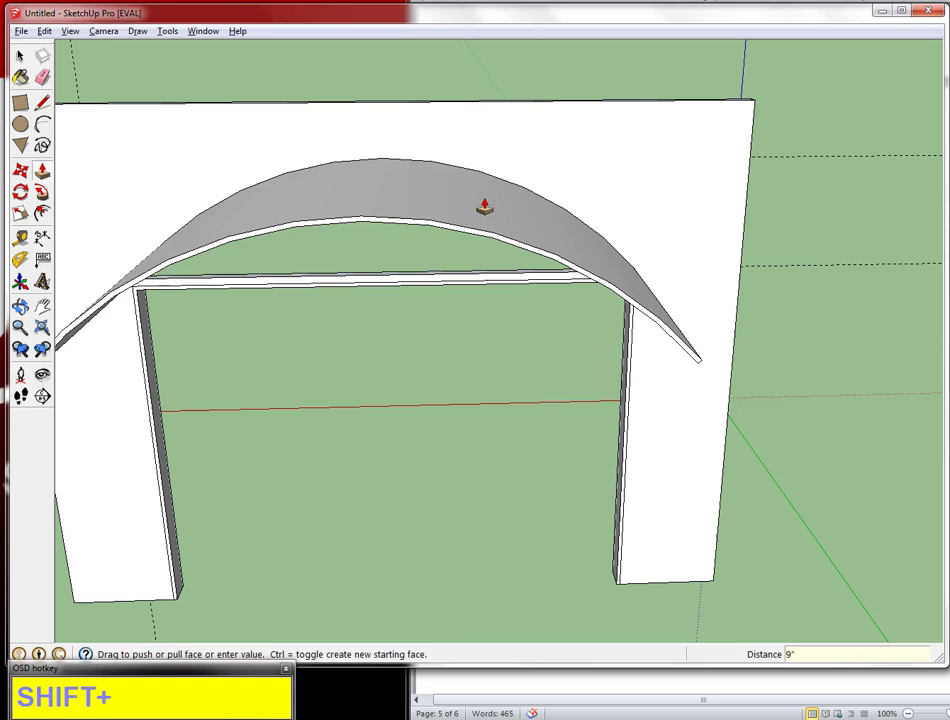
key(Return)
Extrude the reveal strip around the rectangular opening 9" out from the wall's back.
click(462, 295)
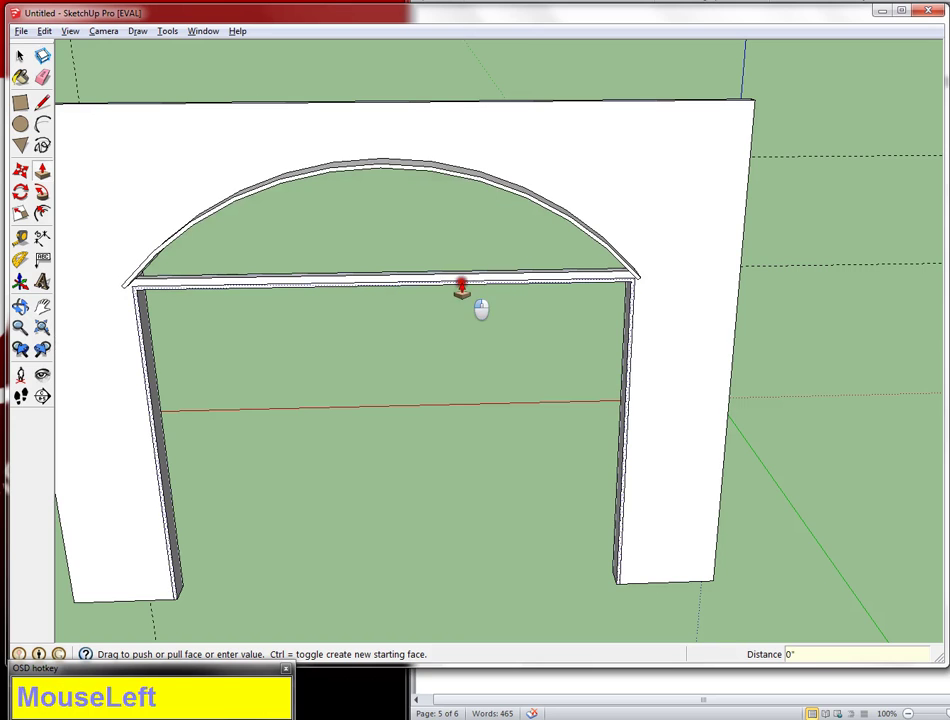
text(9")
key(Return)
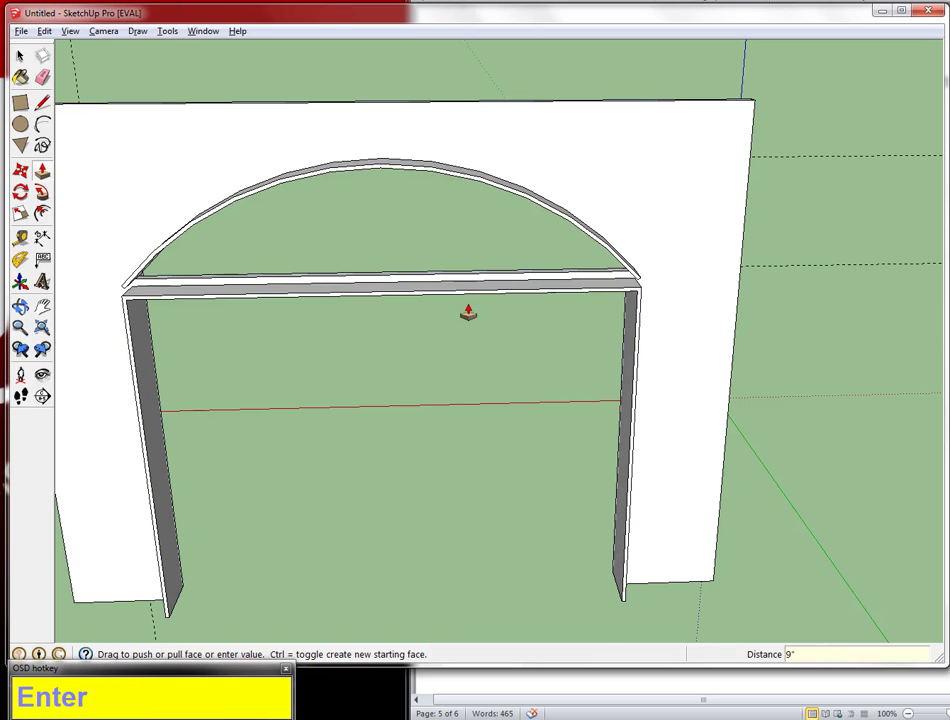
Examine the archway from front and back, including where the curved reveal meets the rectangular opening's reveal.
middle_drag(470, 308, 575, 411)
scroll(620, 352, down, 3)
key(space)
triple_click(652, 242)
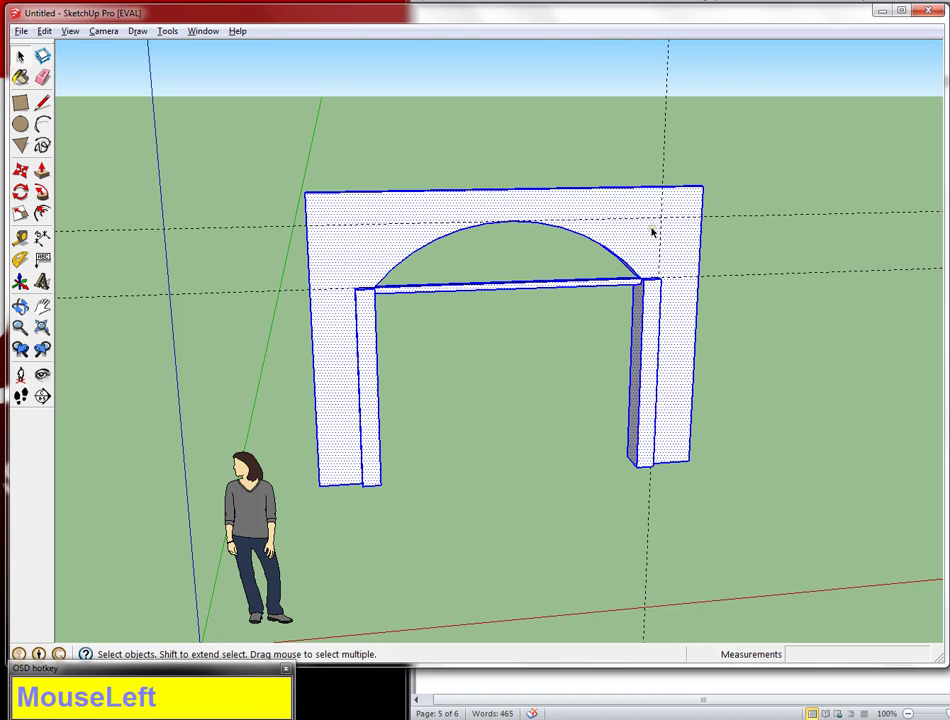
middle_drag(652, 232, 780, 308)
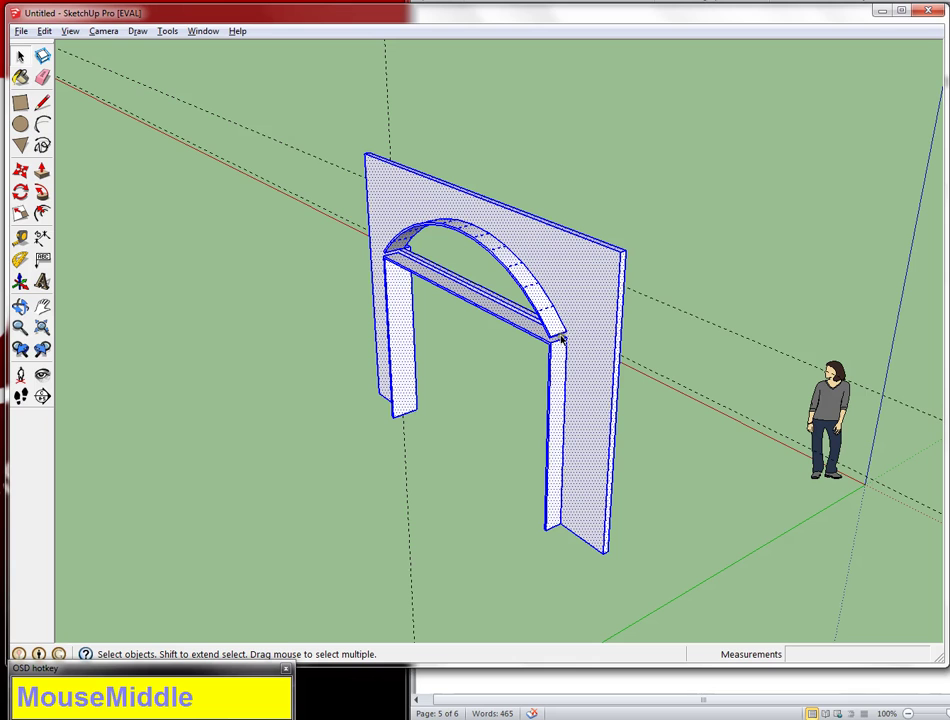
click(442, 312)
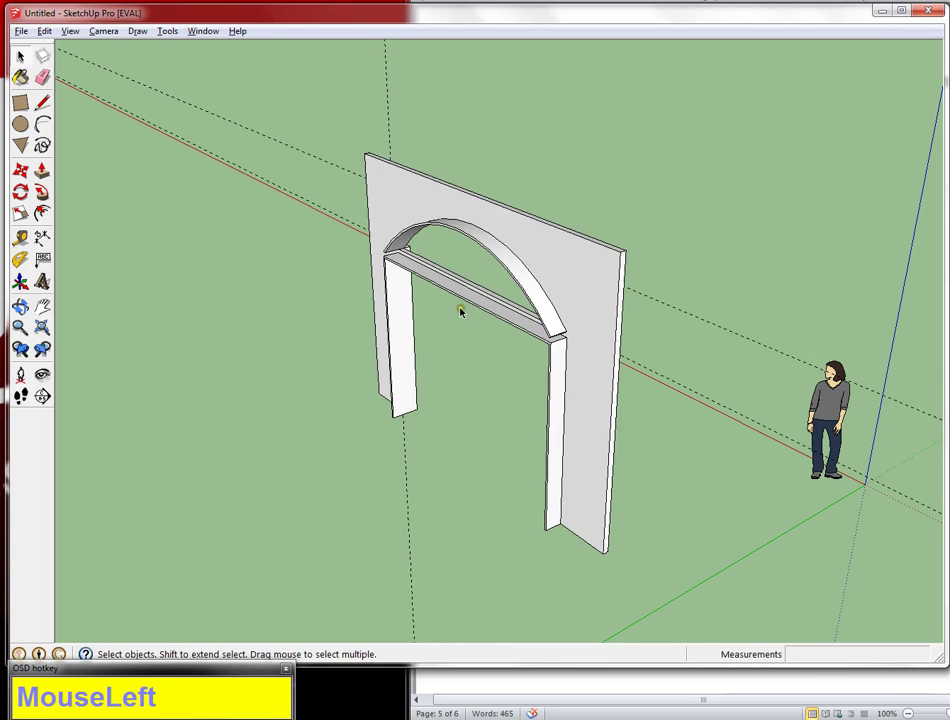
scroll(460, 312, up, 10)
mouse_move(471, 288)
middle_down()
mouse_move(533, 268)
mouse_move(590, 210)
middle_up()
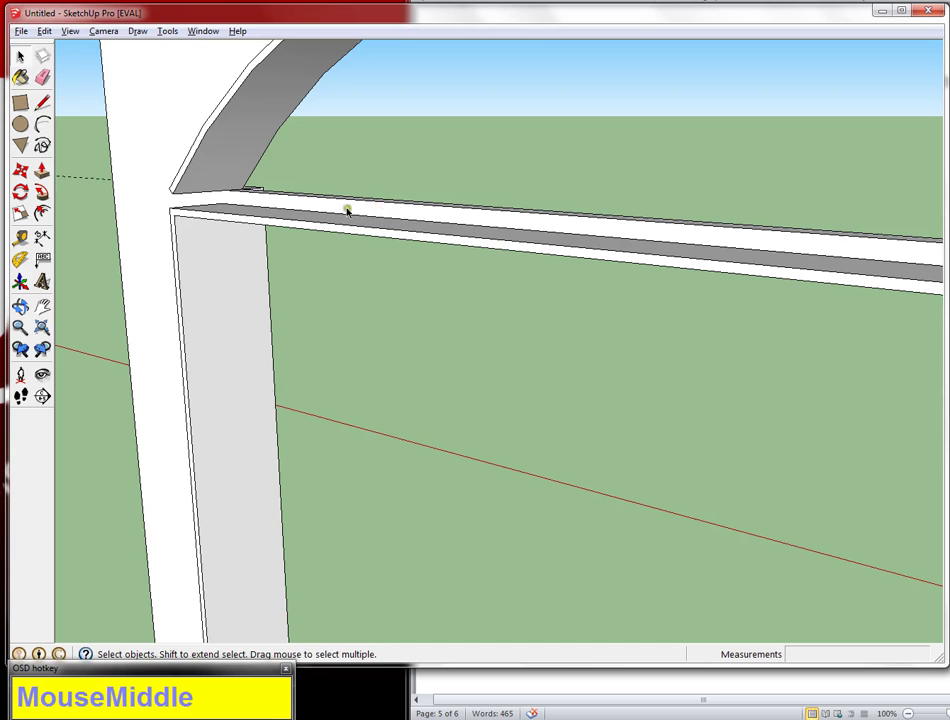
middle_drag(602, 254, 736, 262)
scroll(736, 262, down, 6)
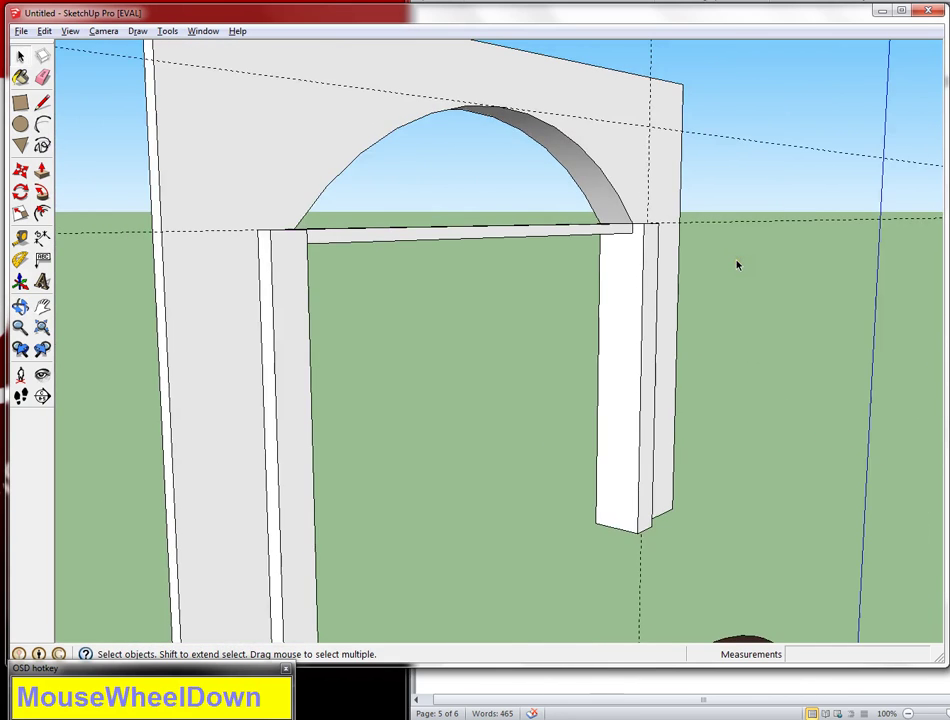
scroll(737, 264, down, 2)
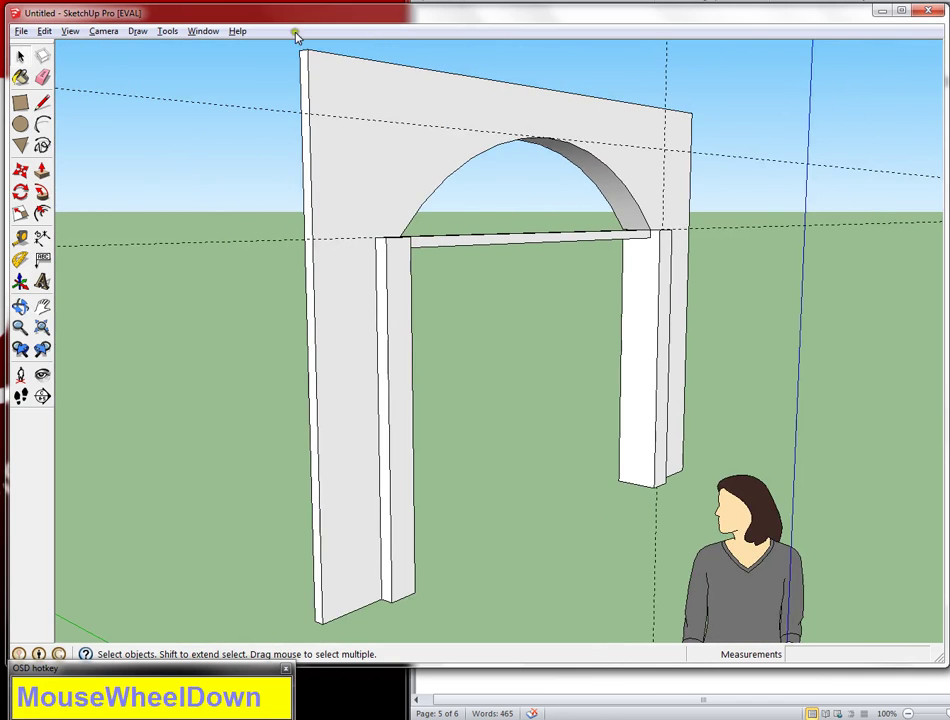
Delete all construction guides and save the model as Archway.
click(44, 31)
click(95, 162)
drag(21, 31, 34, 100)
text(Archway)
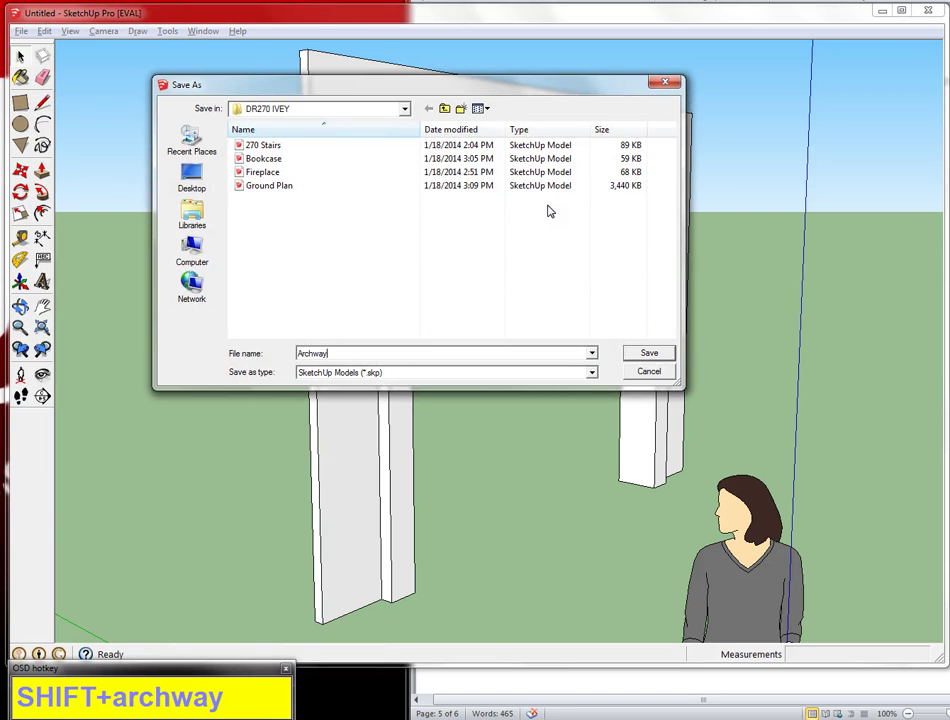
click(639, 358)
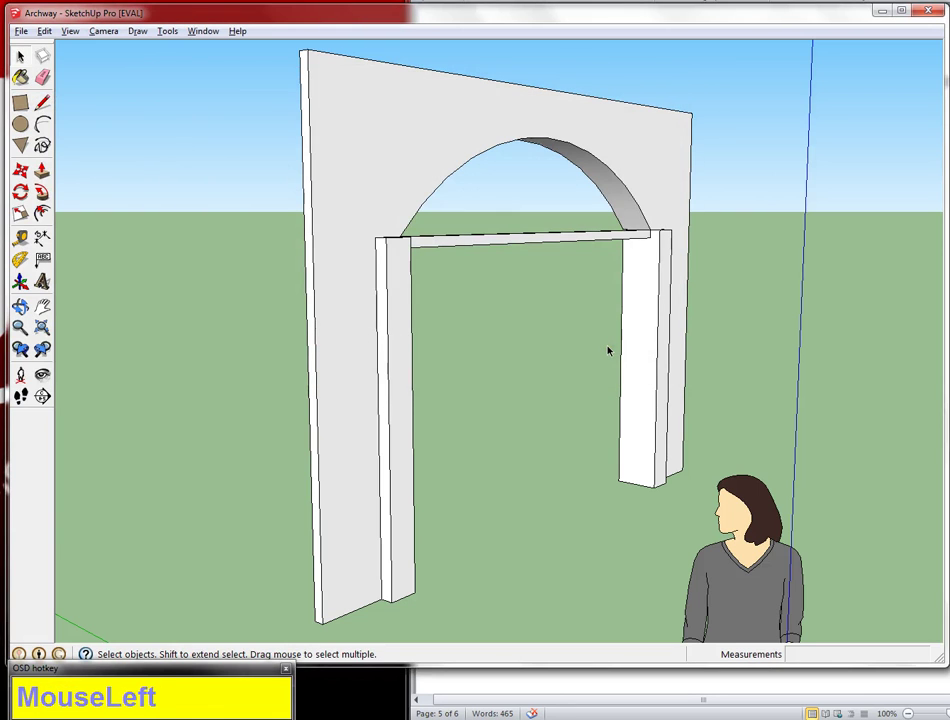